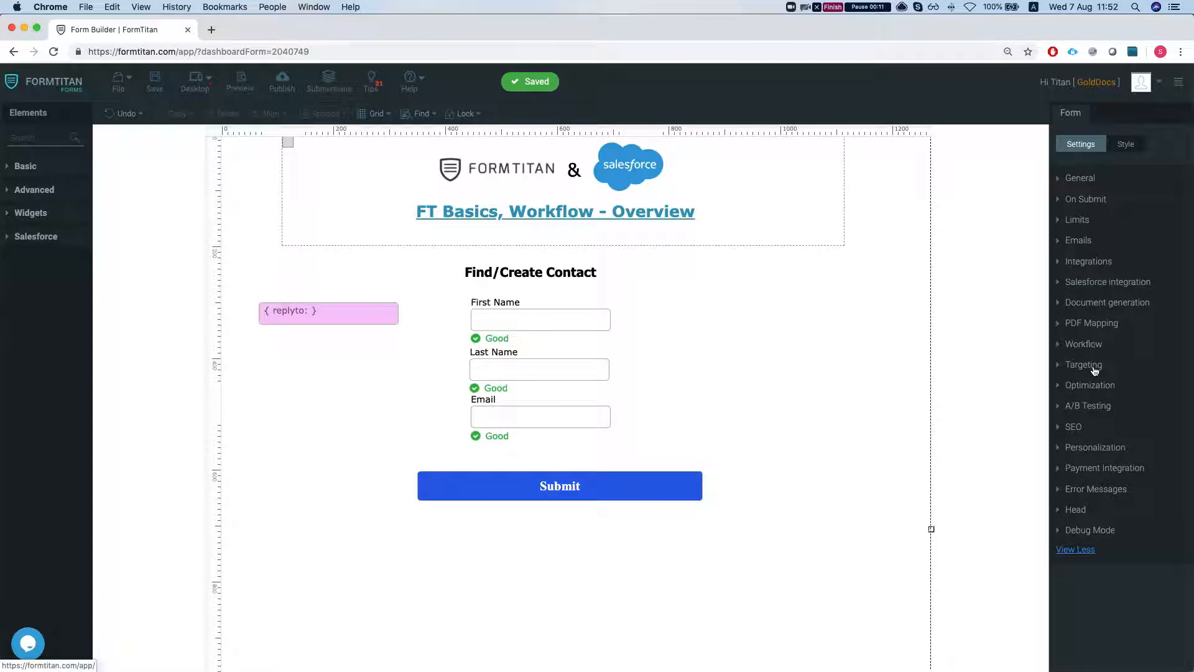
{"action": "left_click", "coordinate": [1093, 348]}
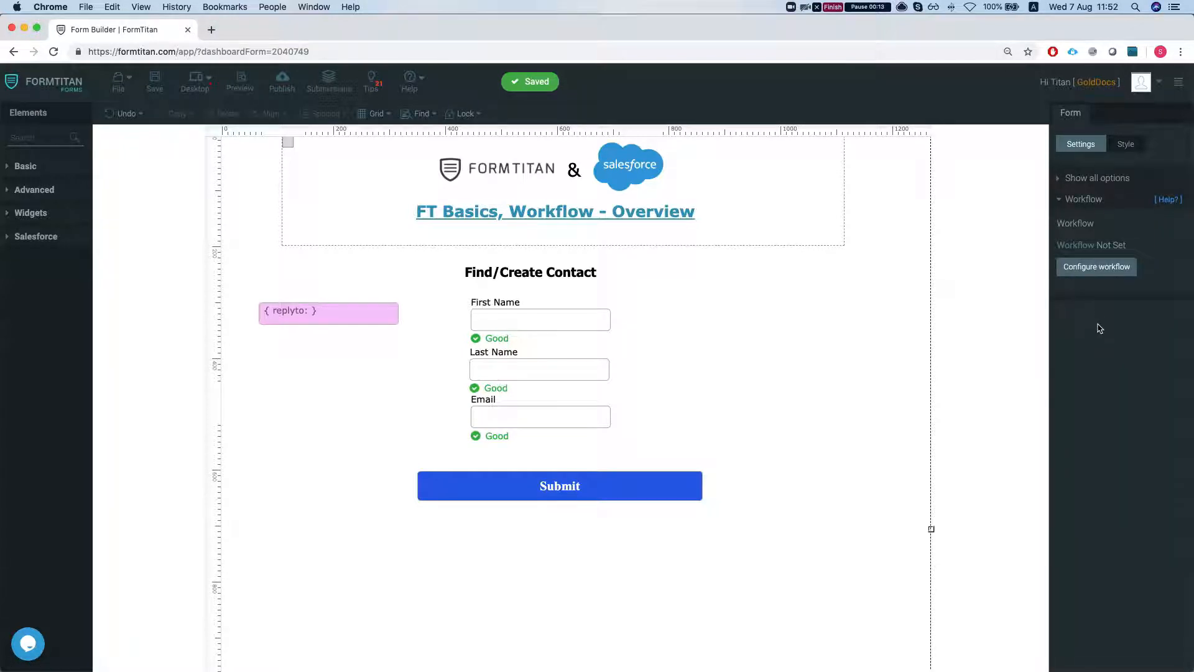
{"action": "left_click", "coordinate": [1099, 267]}
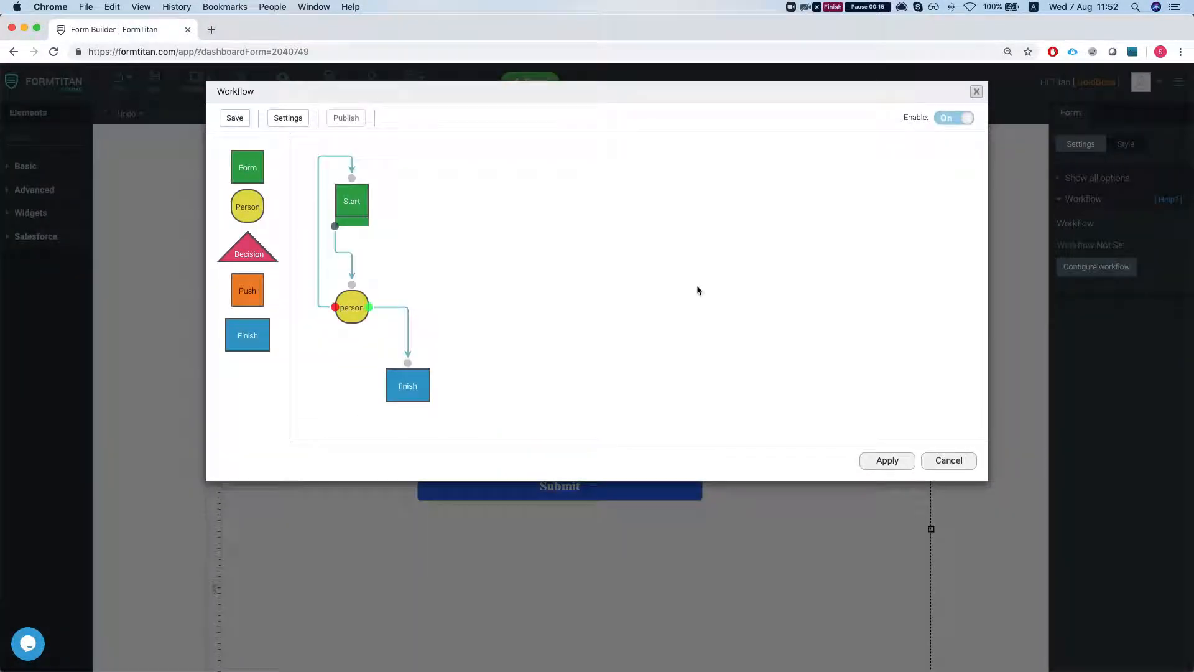
{"action": "left_click_drag", "start_coordinate": [407, 386], "coordinate": [740, 303]}
{"action": "left_click_drag", "start_coordinate": [352, 307], "coordinate": [562, 263]}
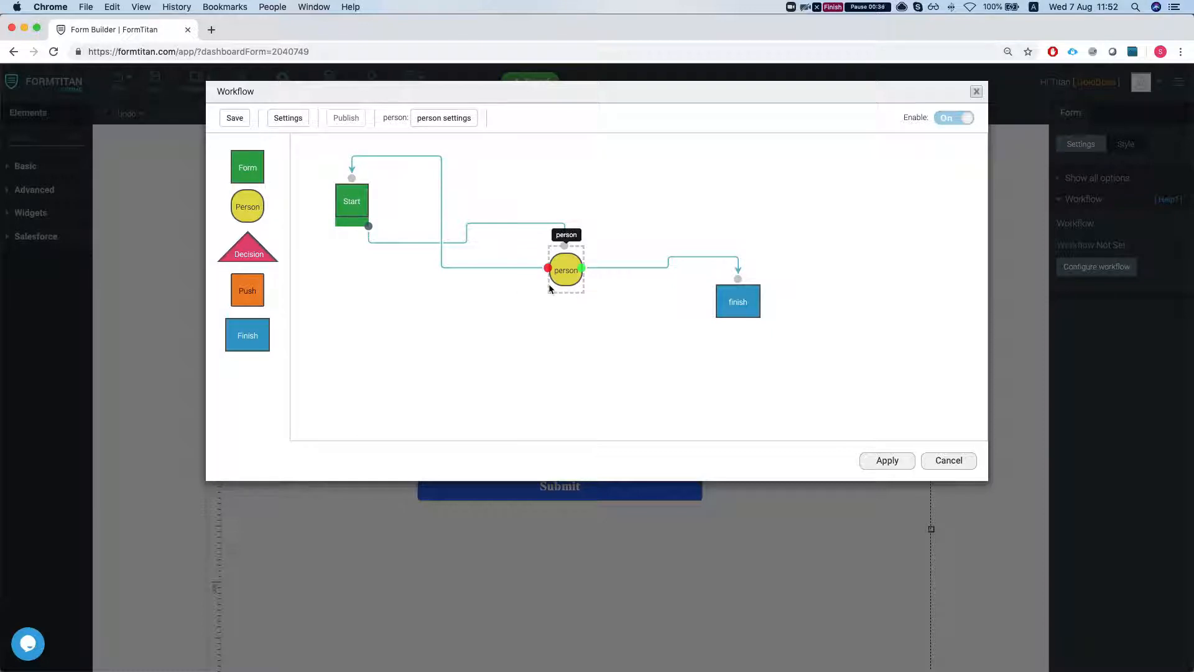
{"action": "left_click", "coordinate": [939, 457]}
Step: Shift the Last Name and Email fields slightly lower on the form
{"action": "left_click_drag", "start_coordinate": [489, 409], "coordinate": [501, 421]}
{"action": "left_click_drag", "start_coordinate": [530, 381], "coordinate": [532, 387]}
{"action": "left_click", "coordinate": [515, 440]}
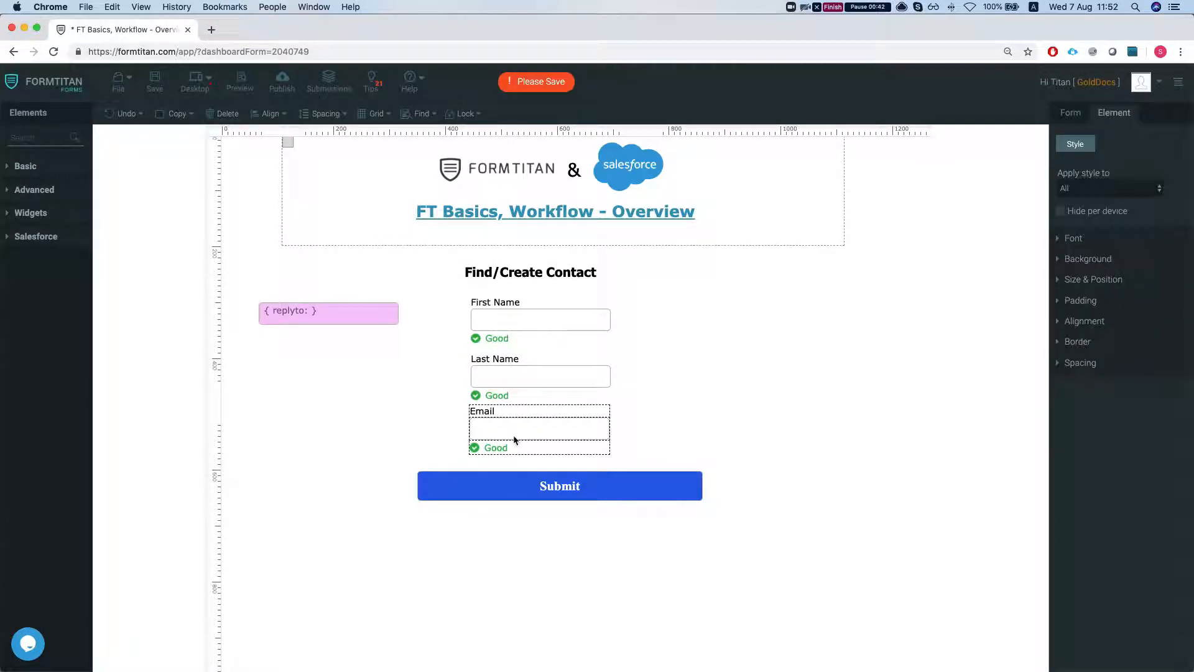
Step: Make the Email field mandatory
{"action": "left_click", "coordinate": [1071, 113]}
{"action": "left_click", "coordinate": [600, 427]}
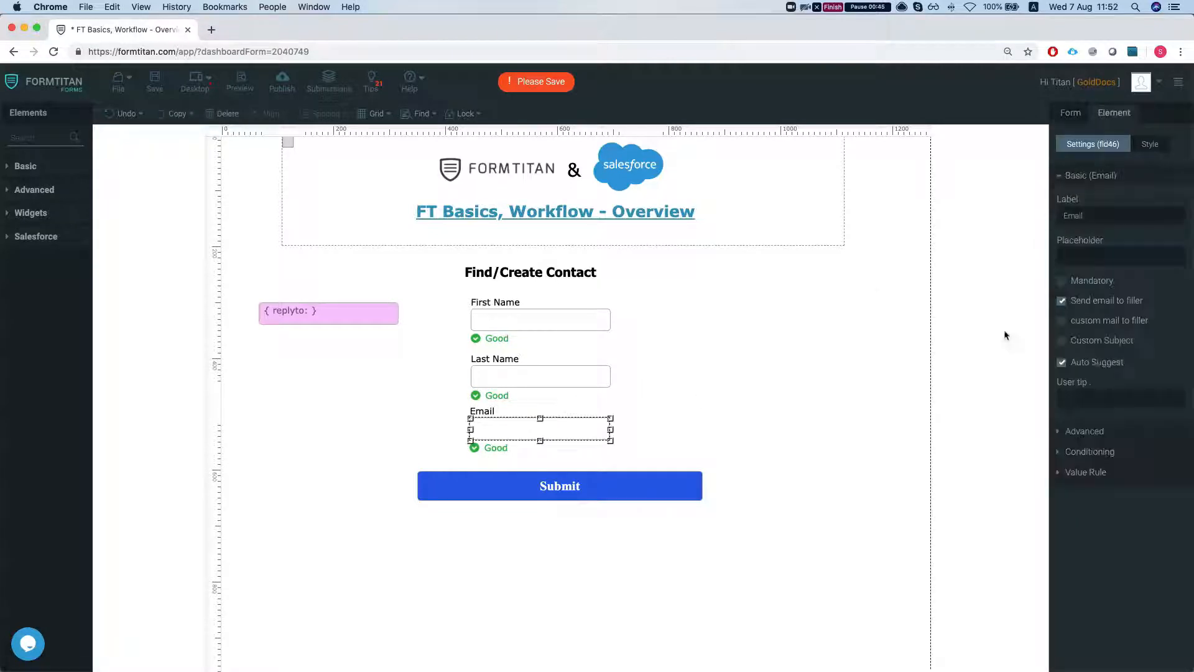
{"action": "left_click", "coordinate": [1062, 281]}
{"action": "left_click", "coordinate": [1070, 113]}
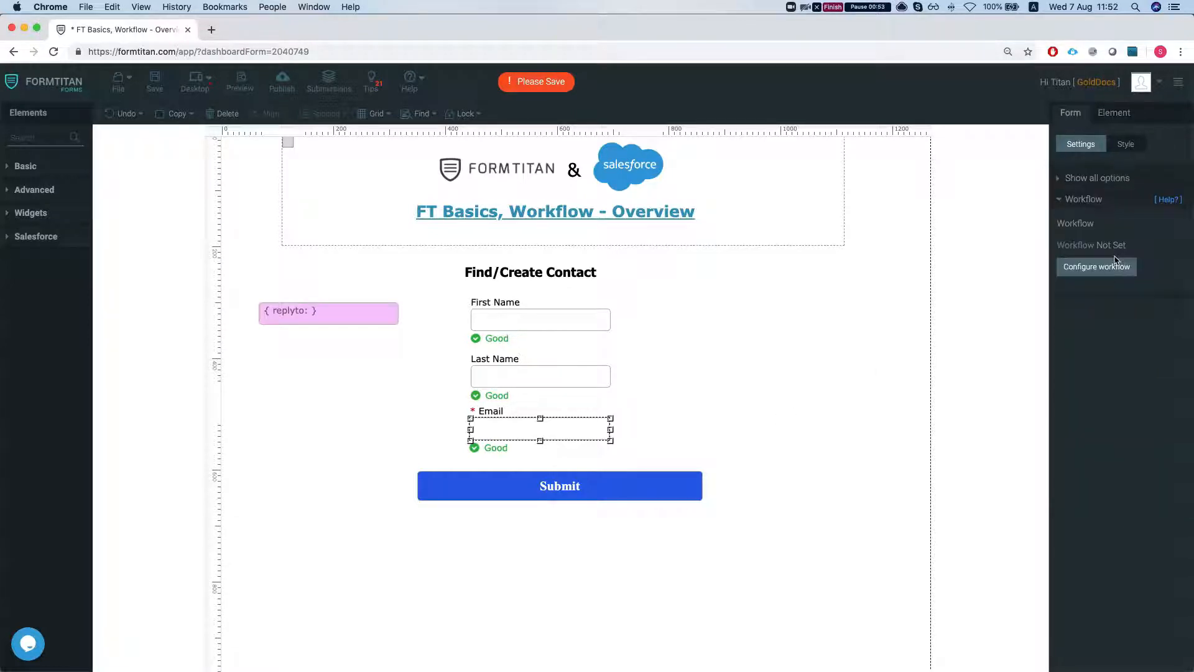
{"action": "left_click", "coordinate": [1092, 273]}
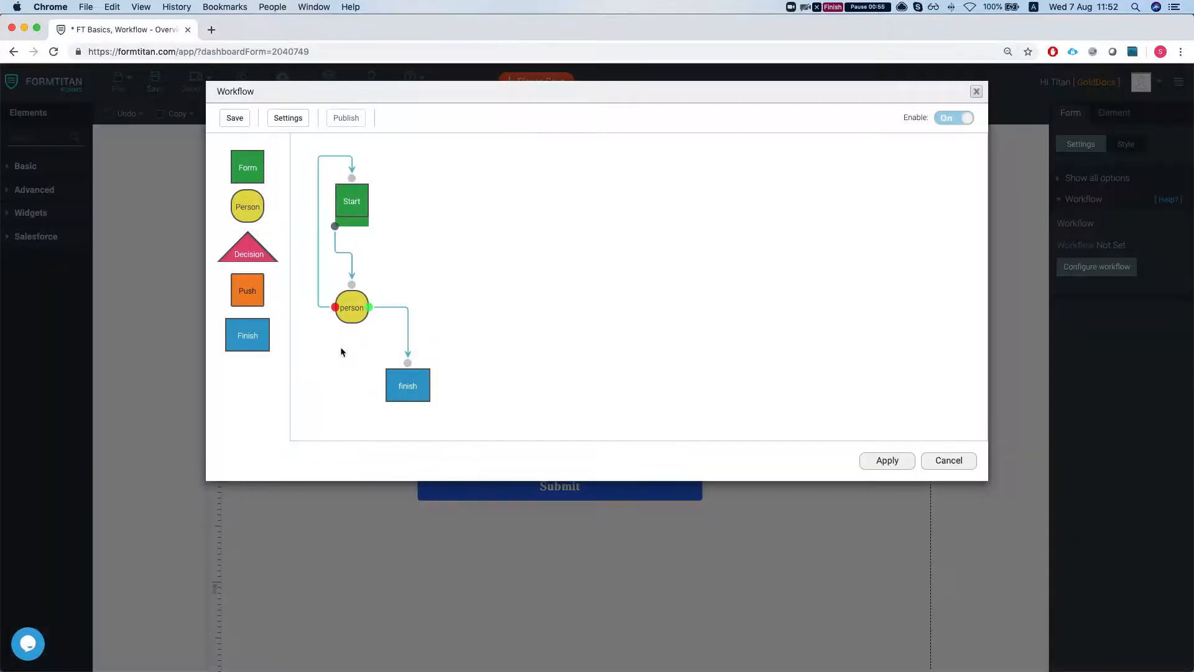
{"action": "left_click_drag", "start_coordinate": [418, 380], "coordinate": [746, 269]}
{"action": "left_click", "coordinate": [352, 306]}
{"action": "left_click_drag", "start_coordinate": [352, 305], "coordinate": [577, 301]}
{"action": "left_click", "coordinate": [961, 460]}
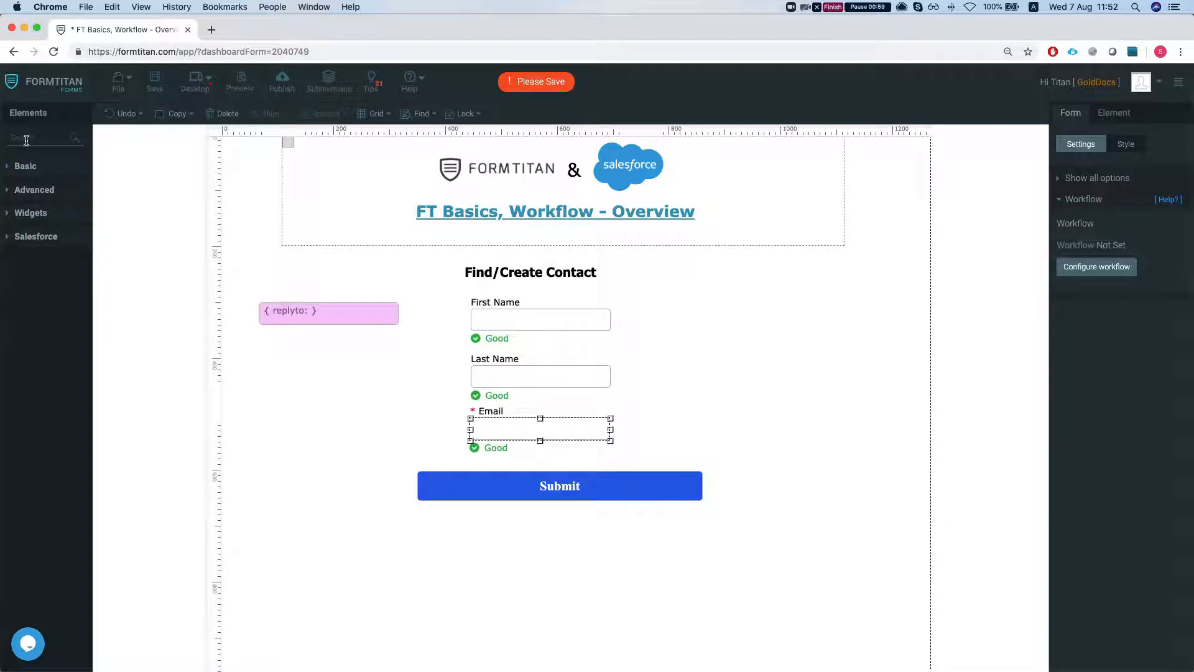
Step: Add a Numeric field labelled Price to the right of the First Name field
{"action": "type", "text": "nume"}
{"action": "left_click_drag", "start_coordinate": [42, 173], "coordinate": [691, 329]}
{"action": "double_click", "coordinate": [684, 302]}
{"action": "type", "text": "Price"}
{"action": "left_click", "coordinate": [713, 385]}
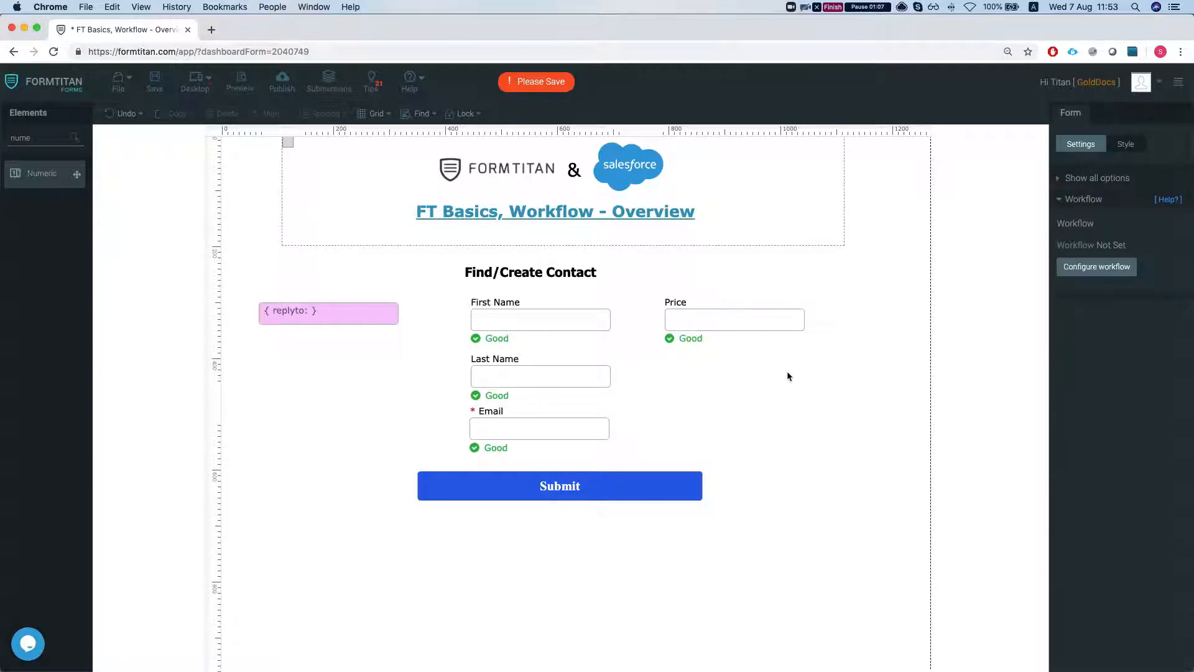
Step: Open the workflow editor and add a Decision node near the top of the canvas
{"action": "left_click", "coordinate": [1090, 267]}
{"action": "left_click_drag", "start_coordinate": [238, 255], "coordinate": [480, 242]}
{"action": "left_click", "coordinate": [494, 206]}
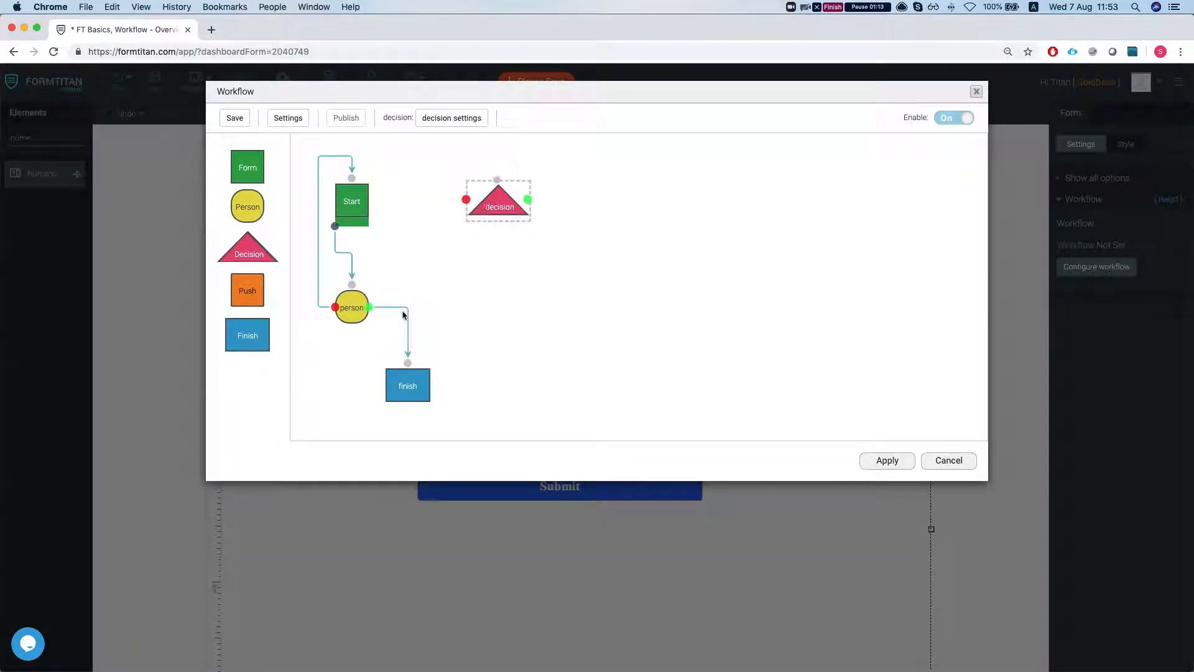
Step: Move the person node to the right, delete the Start node's outgoing connection and reposition the Decision node near the top
{"action": "left_click_drag", "start_coordinate": [352, 307], "coordinate": [646, 302]}
{"action": "left_click", "coordinate": [403, 249]}
{"action": "left_click_drag", "start_coordinate": [647, 276], "coordinate": [610, 211]}
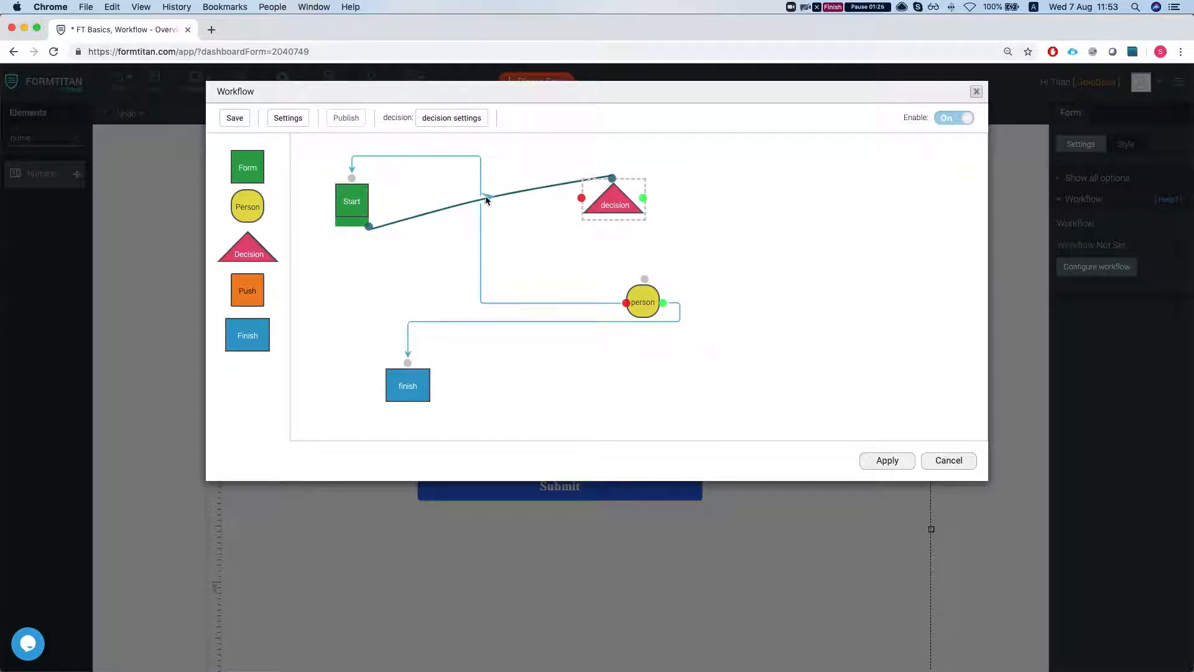
{"action": "key", "text": "Delete"}
{"action": "left_click_drag", "start_coordinate": [247, 249], "coordinate": [559, 209]}
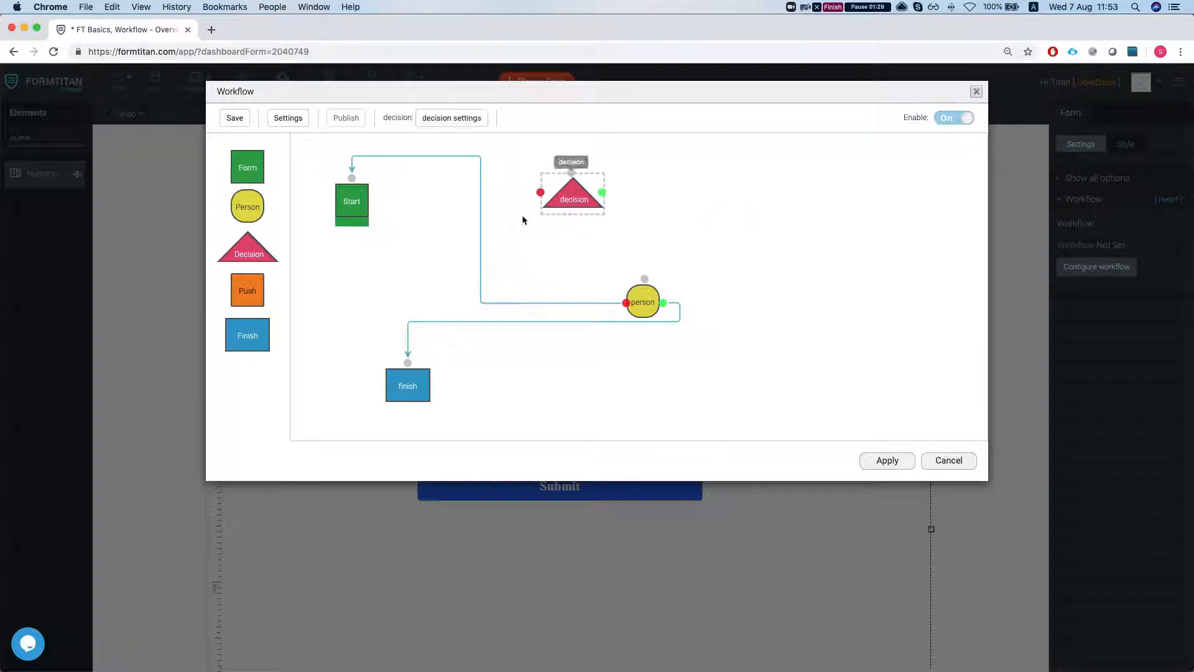
Step: Connect the Start node's output to the Decision node
{"action": "left_click", "coordinate": [354, 226]}
{"action": "mouse_move", "coordinate": [355, 226]}
{"action": "left_mouse_down"}
{"action": "mouse_move", "coordinate": [417, 231]}
{"action": "mouse_move", "coordinate": [343, 225]}
{"action": "left_mouse_up"}
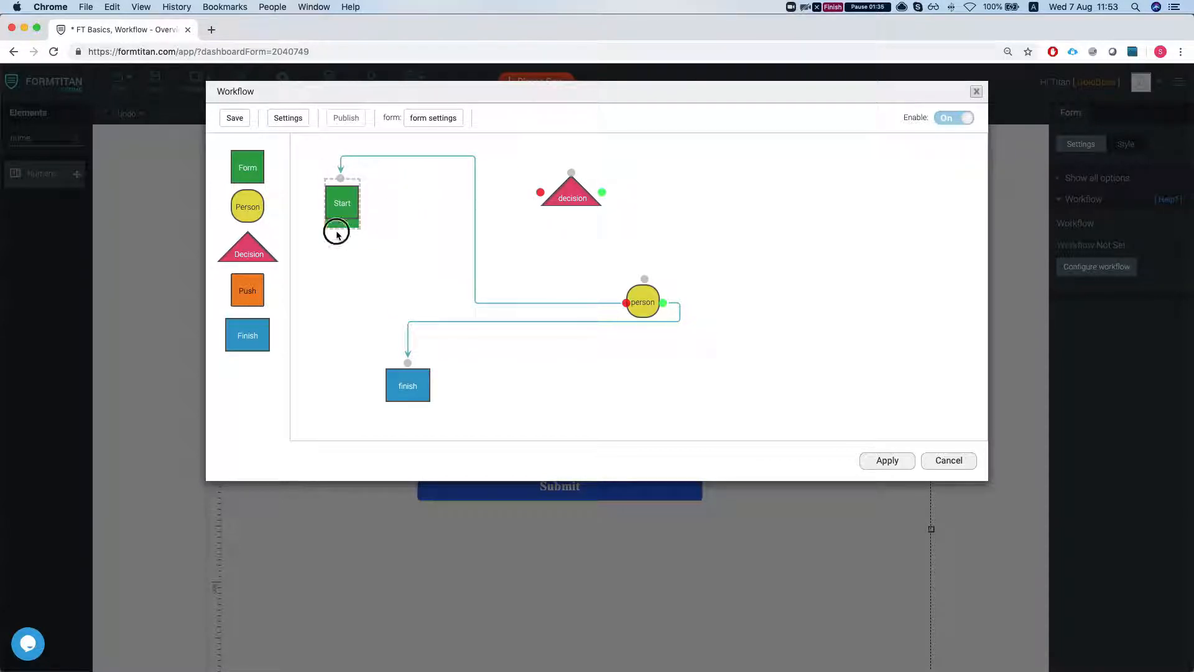
{"action": "left_click_drag", "start_coordinate": [557, 208], "coordinate": [553, 203]}
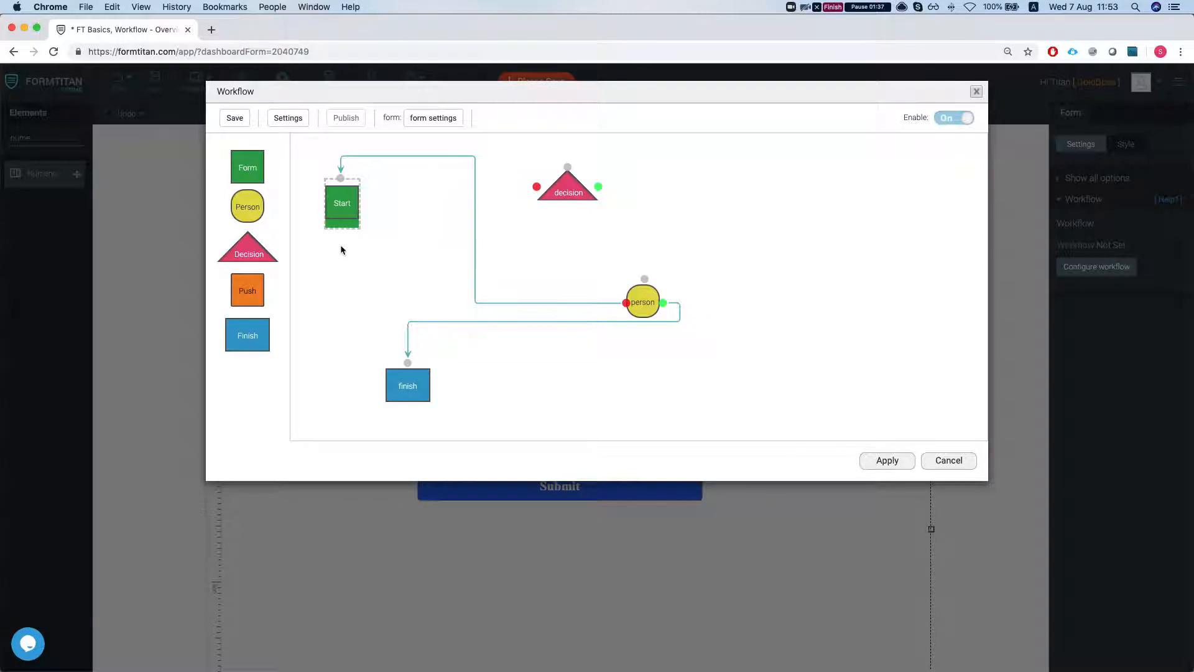
{"action": "left_click", "coordinate": [581, 204]}
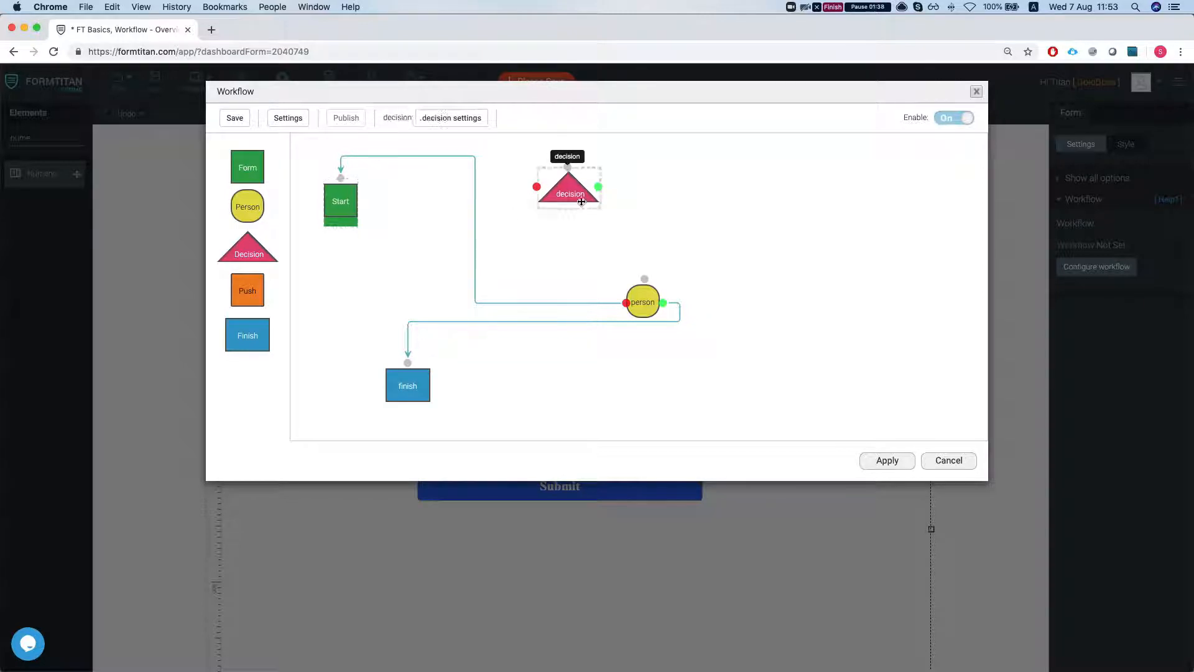
{"action": "left_click", "coordinate": [345, 234]}
{"action": "left_click", "coordinate": [346, 225]}
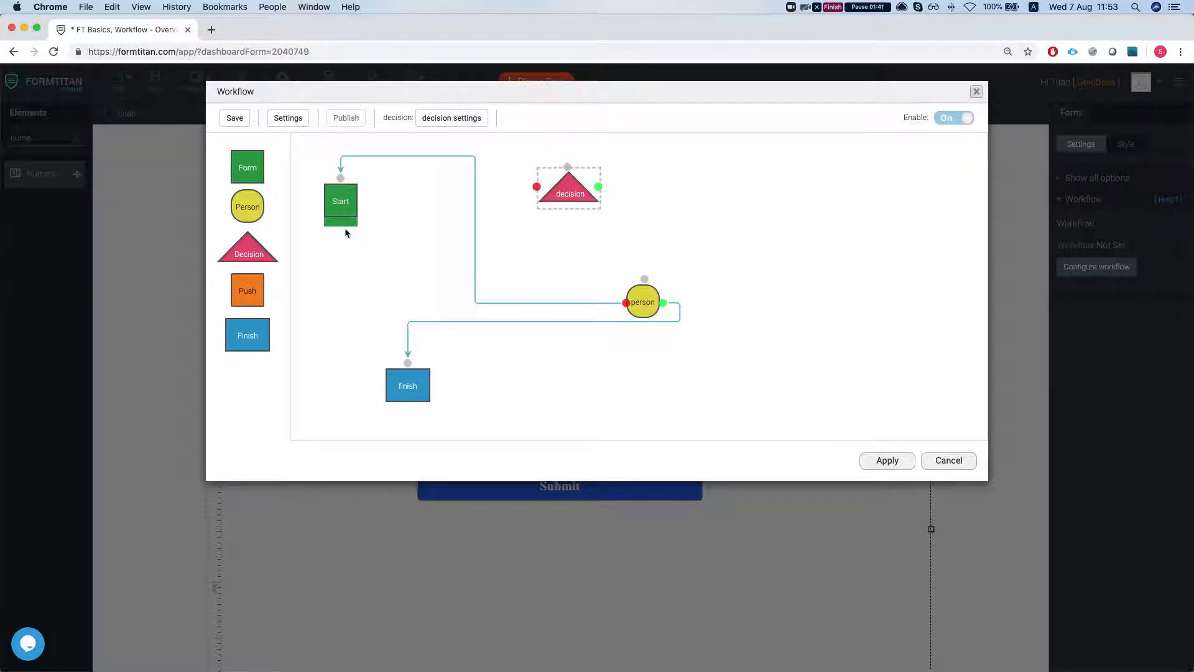
{"action": "left_click", "coordinate": [345, 228]}
{"action": "left_click", "coordinate": [345, 228]}
{"action": "left_click", "coordinate": [345, 228]}
{"action": "left_click_drag", "start_coordinate": [346, 229], "coordinate": [594, 206]}
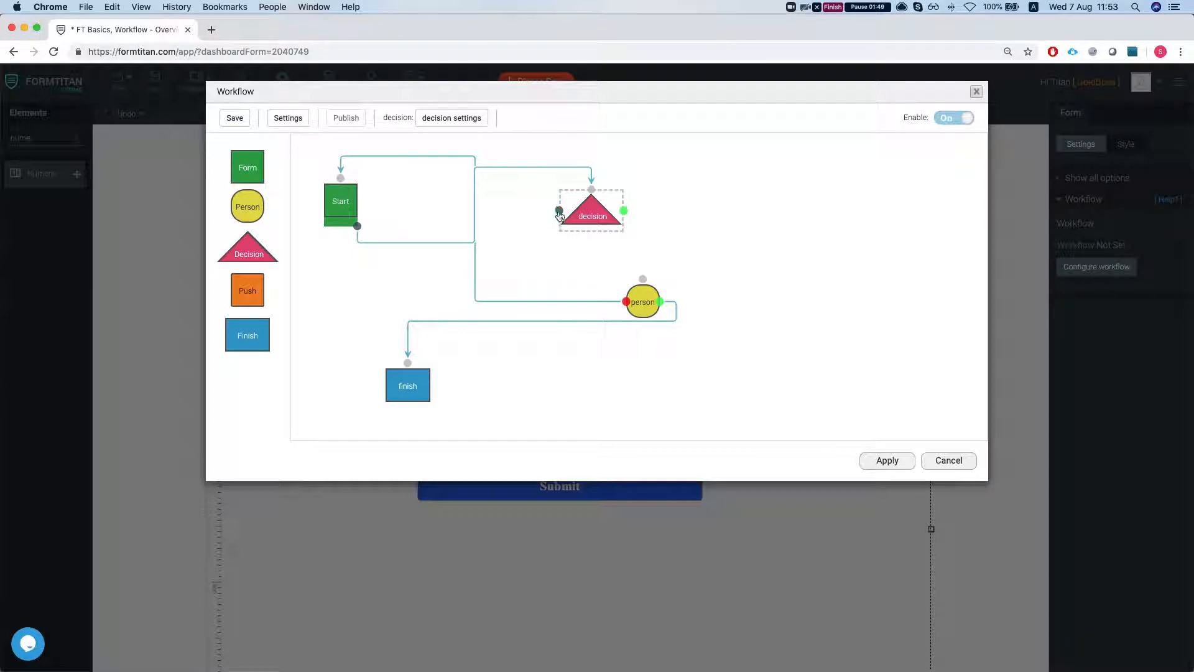
Step: Link the decision's reject output to the person node and its approve output to finish, moving person to the lower right
{"action": "left_click_drag", "start_coordinate": [559, 215], "coordinate": [640, 280]}
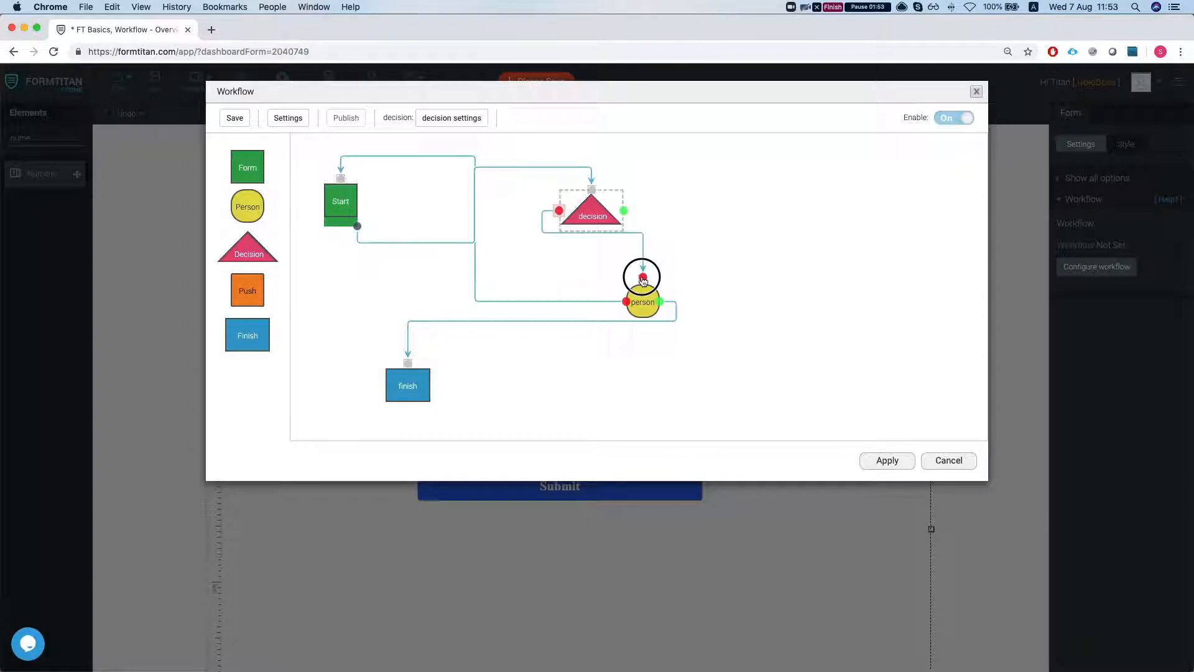
{"action": "left_click_drag", "start_coordinate": [624, 210], "coordinate": [408, 364]}
{"action": "left_click_drag", "start_coordinate": [637, 304], "coordinate": [739, 407]}
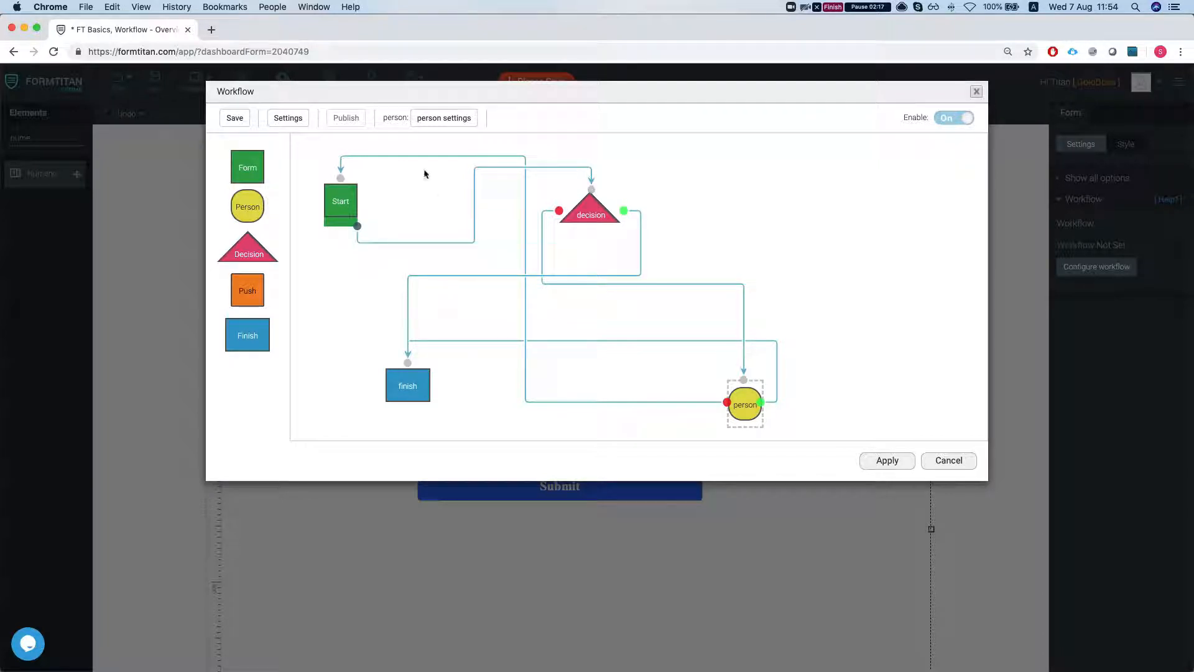
Step: Open the decision's settings and name it 'Price is more than 10'
{"action": "left_click", "coordinate": [601, 214]}
{"action": "left_click", "coordinate": [437, 120]}
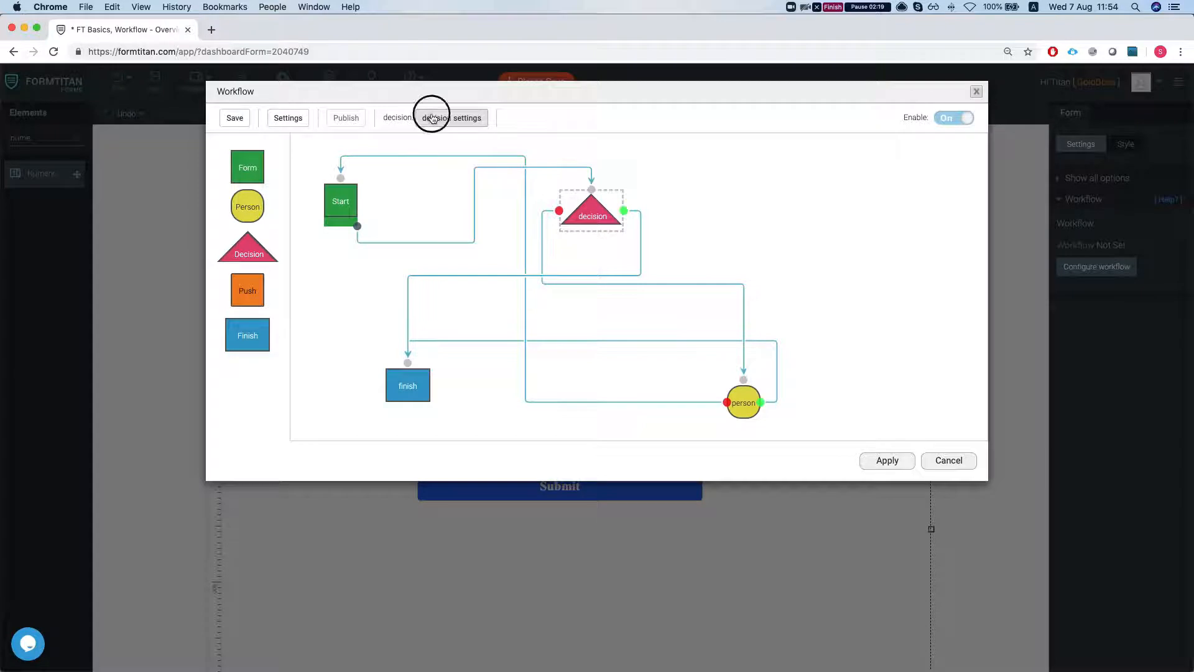
{"action": "left_click", "coordinate": [438, 156]}
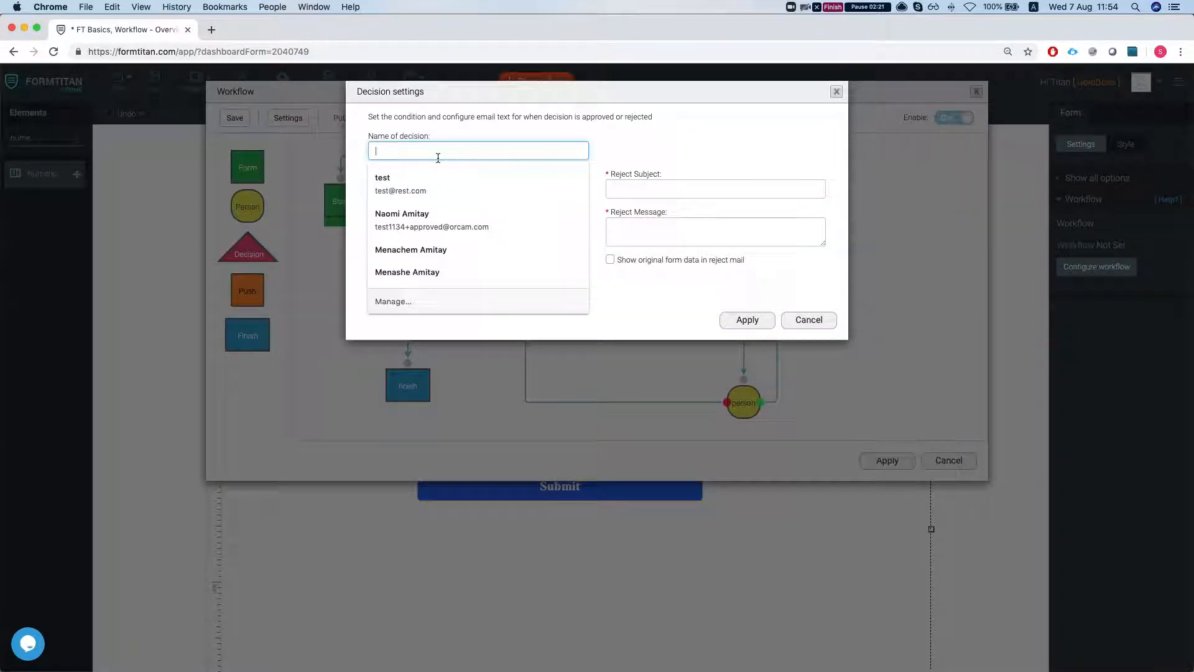
{"action": "type", "text": "Price is"}
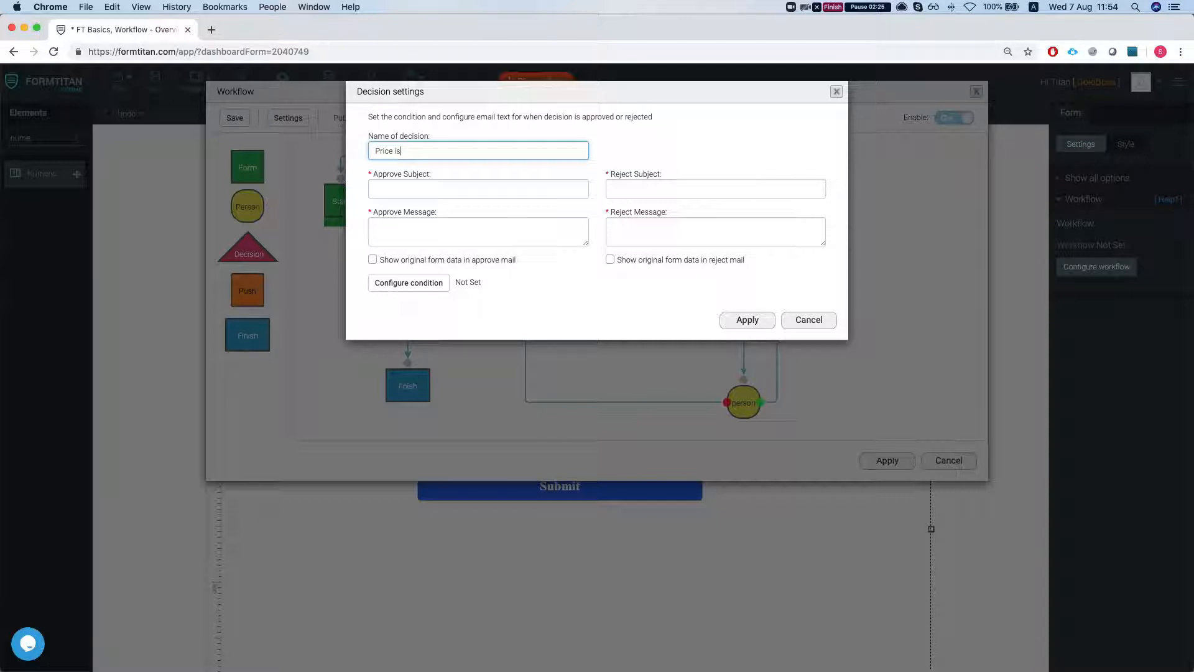
{"action": "type", "text": " less "}
{"action": "type", "text": "more than 10"}
Step: Set both the approve subject and approve message to 'Price Approved'
{"action": "left_click", "coordinate": [428, 193]}
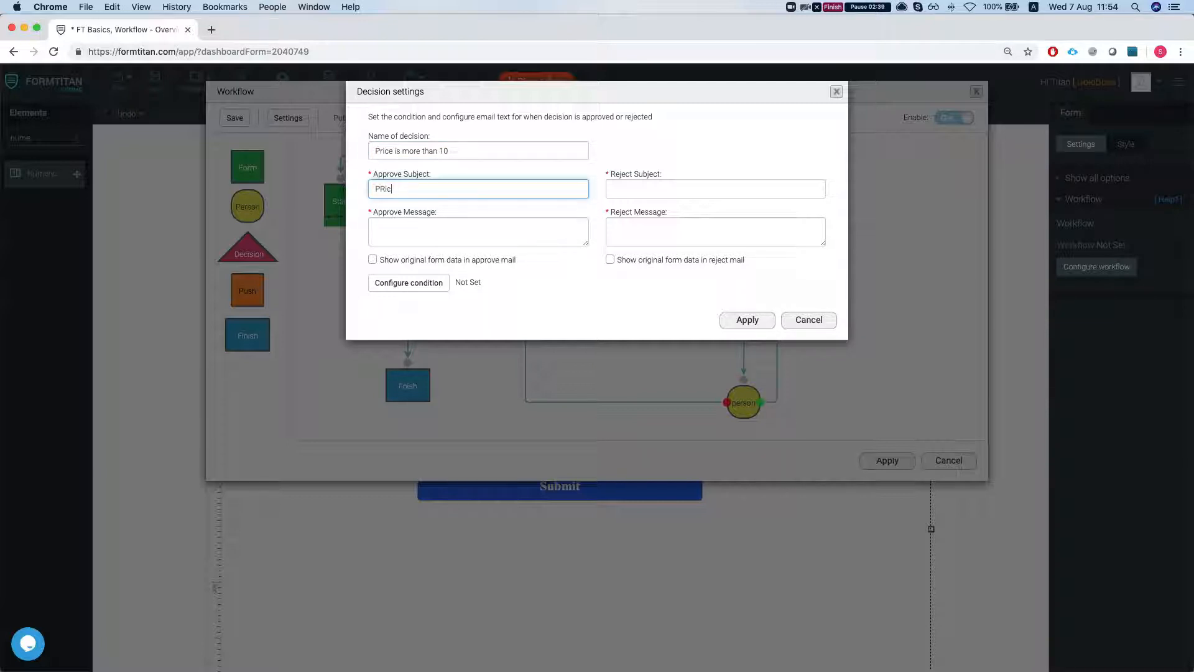
{"action": "type", "text": "Price Approved"}
{"action": "key", "text": "Tab"}
{"action": "left_click", "coordinate": [439, 191]}
{"action": "key", "text": "super+a"}
{"action": "key", "text": "super+c"}
{"action": "left_click", "coordinate": [416, 232]}
{"action": "key", "text": "super+v"}
Step: Set both the reject subject and reject message to 'Price Rejected'
{"action": "left_click", "coordinate": [692, 193]}
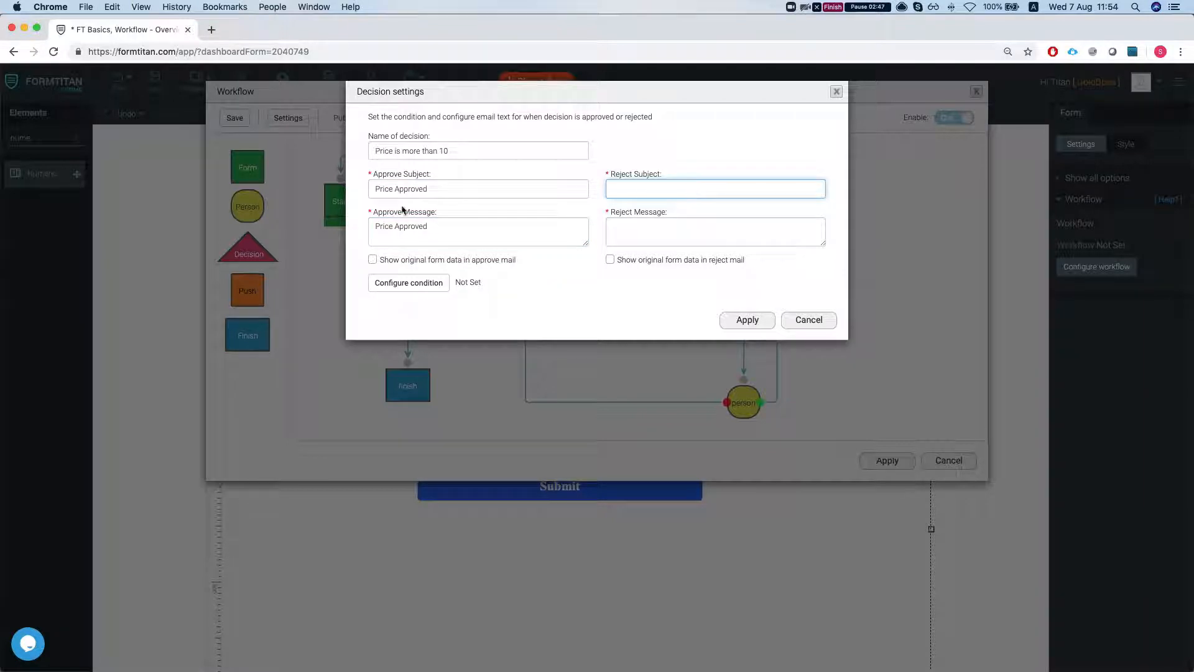
{"action": "double_click", "coordinate": [384, 189]}
{"action": "key", "text": "super+c"}
{"action": "left_click", "coordinate": [724, 193]}
{"action": "key", "text": "super+v"}
{"action": "type", "text": "Reject"}
{"action": "key", "text": "super+a"}
{"action": "key", "text": "super+c"}
{"action": "left_click", "coordinate": [633, 240]}
{"action": "key", "text": "super+v"}
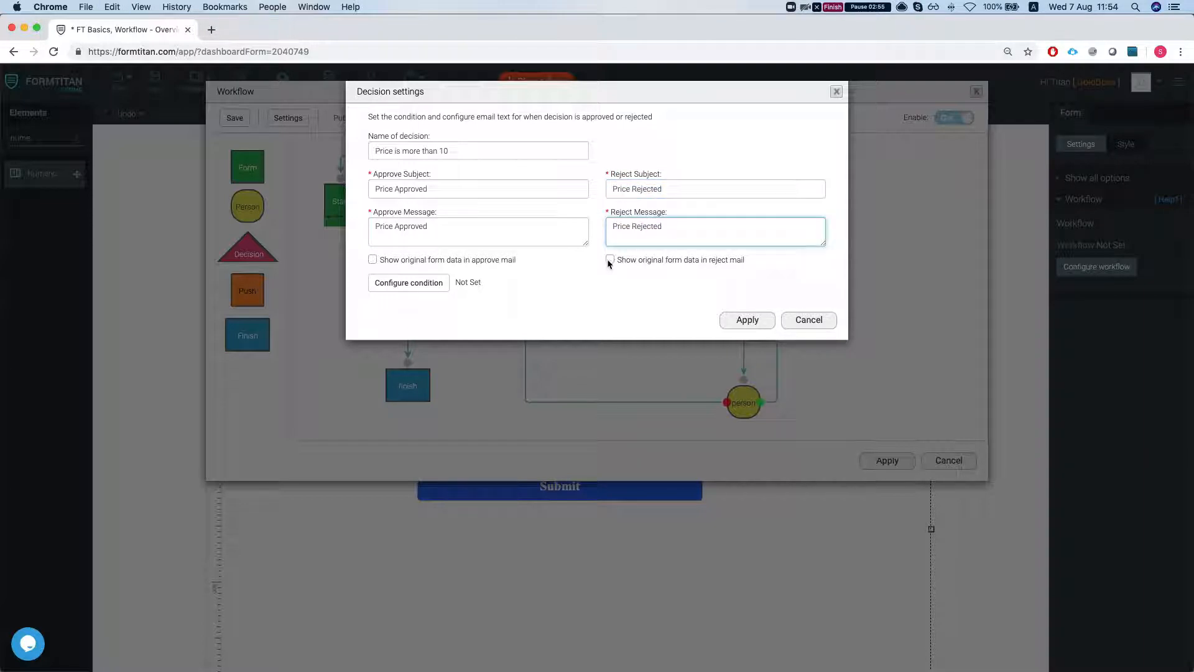
Step: Include original form data in both approve and reject mails and set the condition to Price Less Than 10, applying the decision settings
{"action": "left_click", "coordinate": [610, 259]}
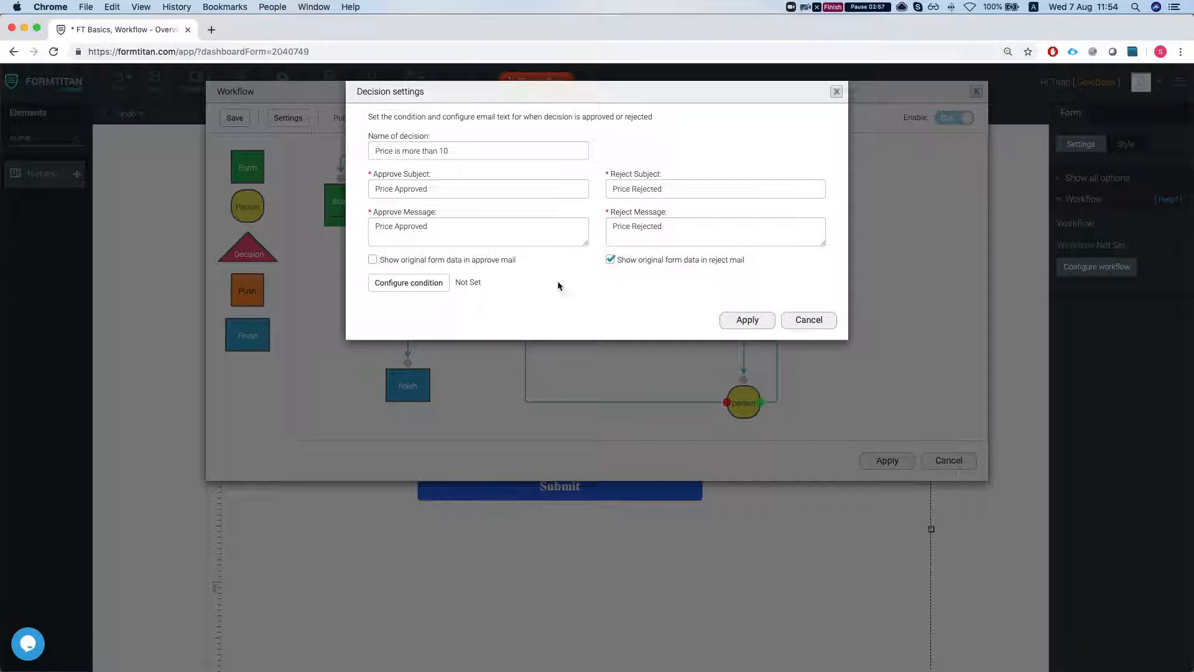
{"action": "left_click", "coordinate": [373, 259]}
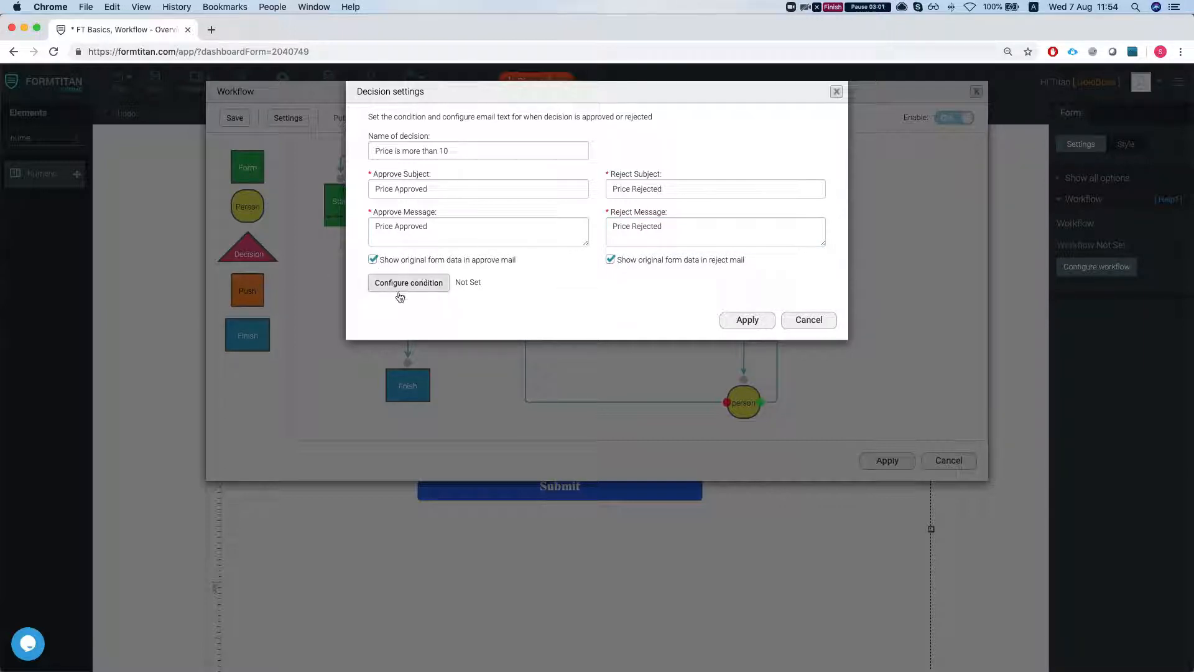
{"action": "left_click", "coordinate": [407, 286]}
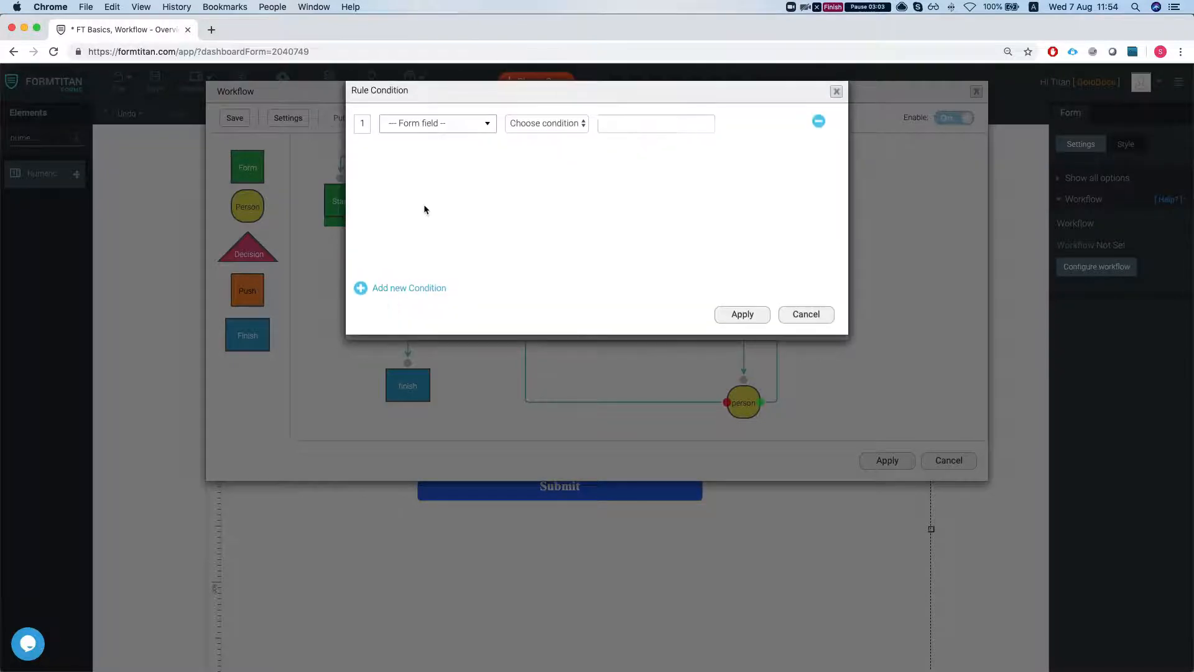
{"action": "left_click", "coordinate": [427, 122]}
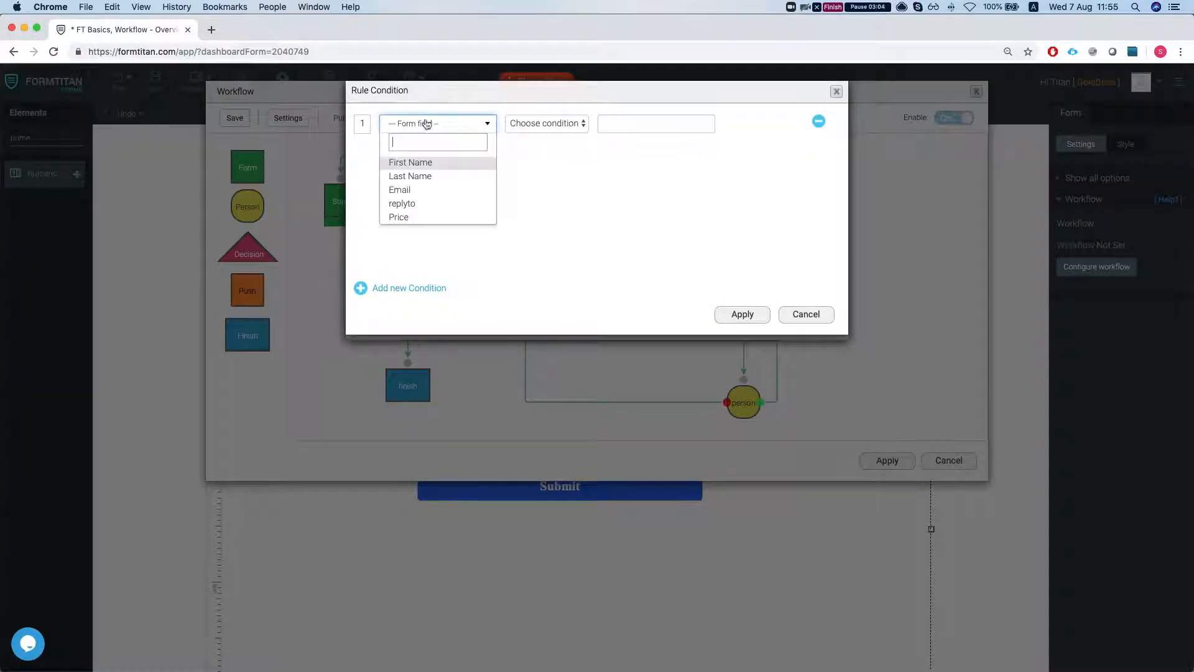
{"action": "left_click", "coordinate": [430, 216]}
{"action": "left_click", "coordinate": [547, 123]}
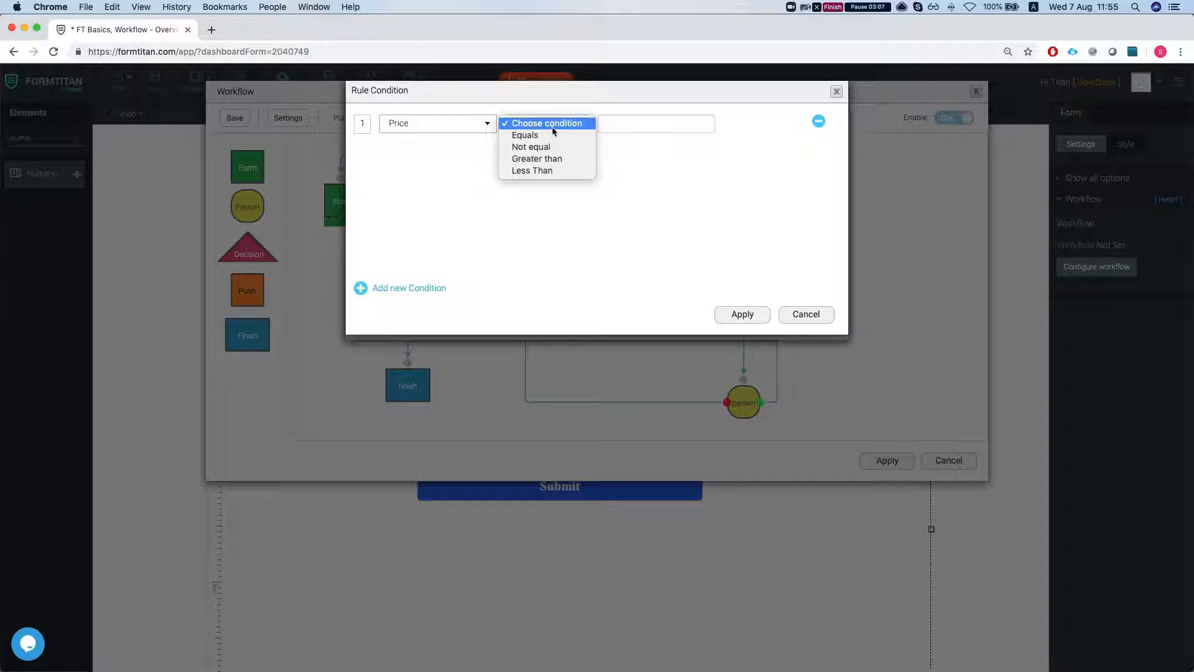
{"action": "left_click", "coordinate": [540, 171]}
{"action": "left_click", "coordinate": [641, 125]}
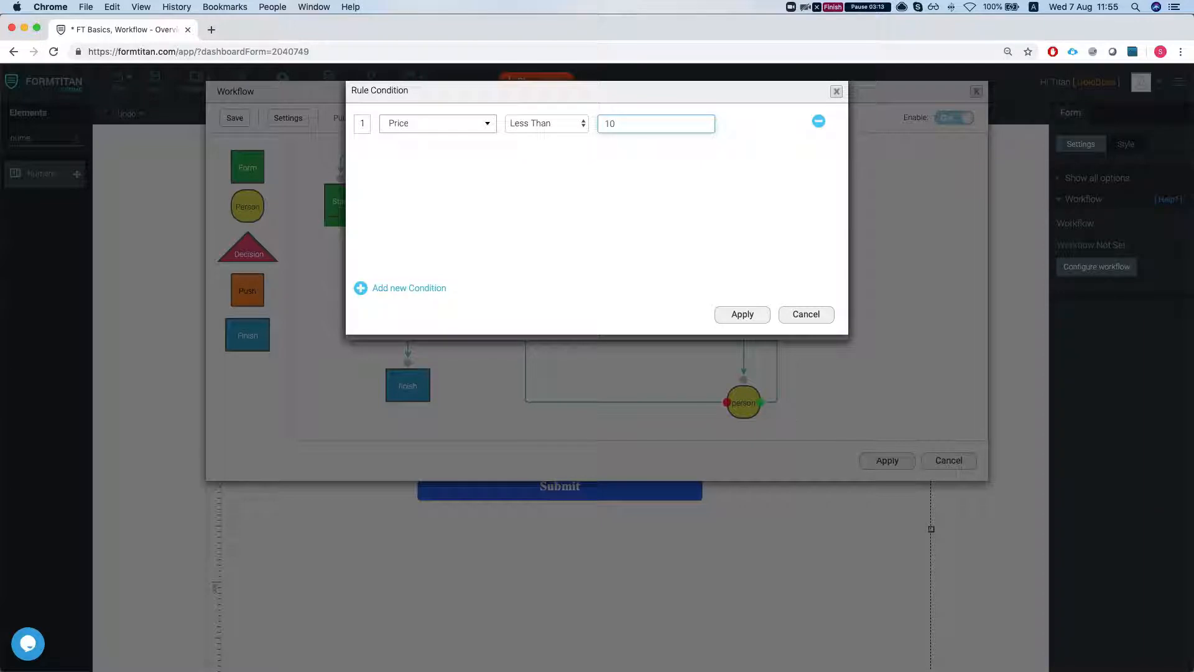
{"action": "left_click", "coordinate": [742, 314]}
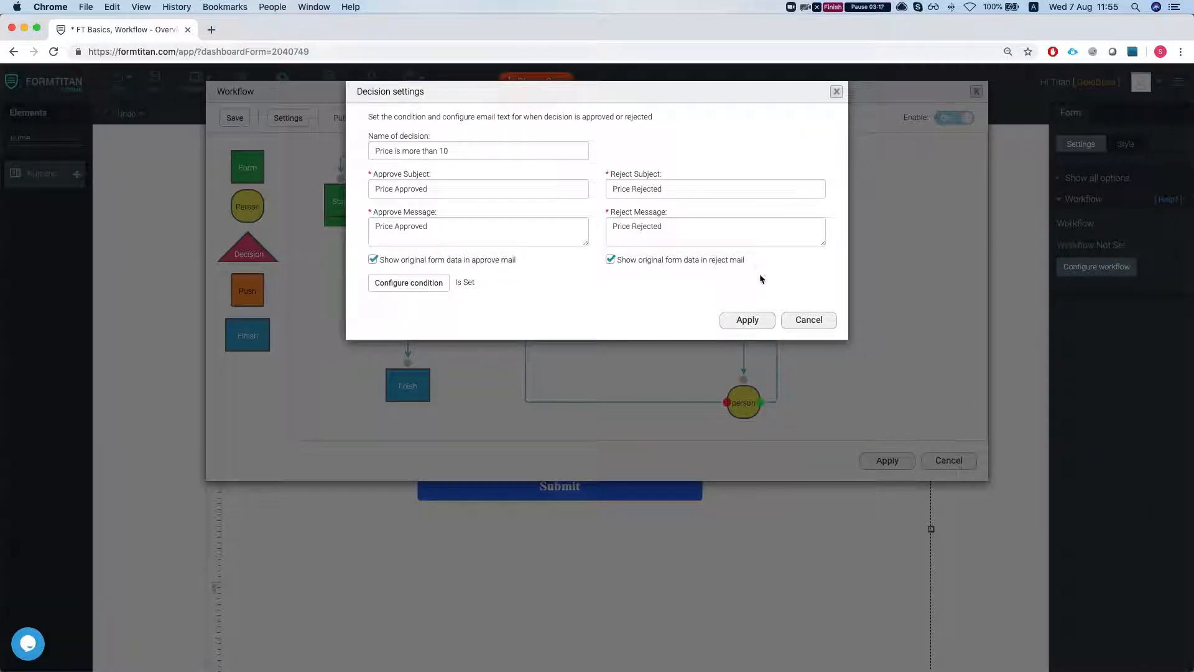
{"action": "left_click", "coordinate": [742, 322]}
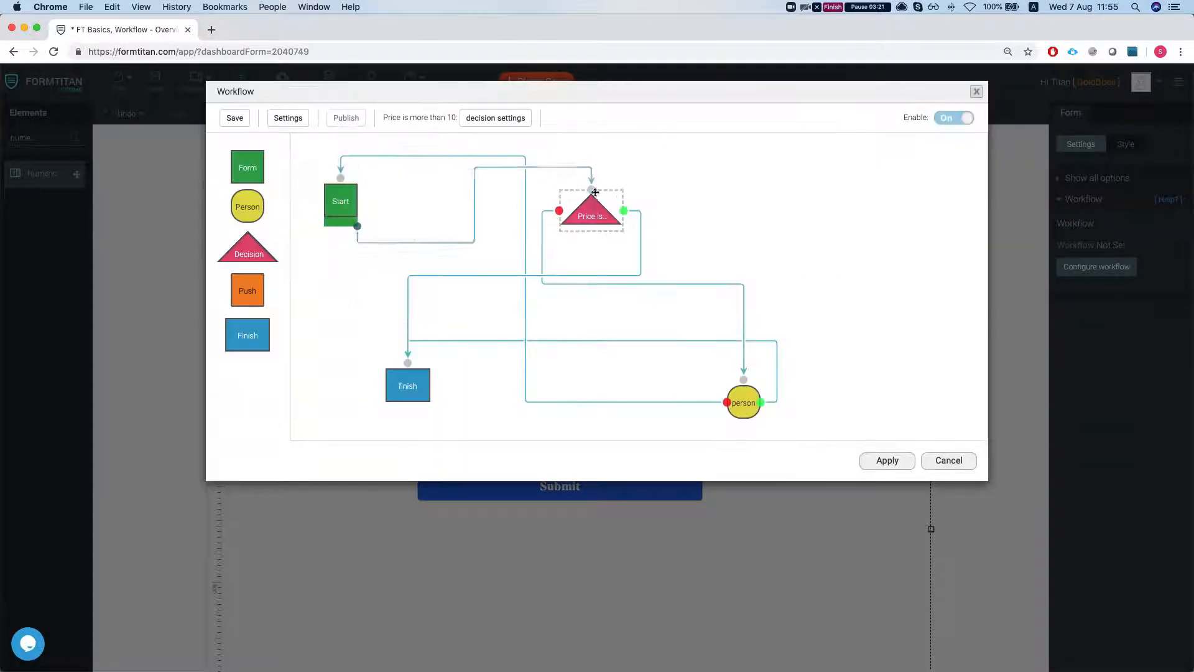
Step: Open the person node's settings and enter the approving person's first and last name
{"action": "left_click", "coordinate": [744, 402]}
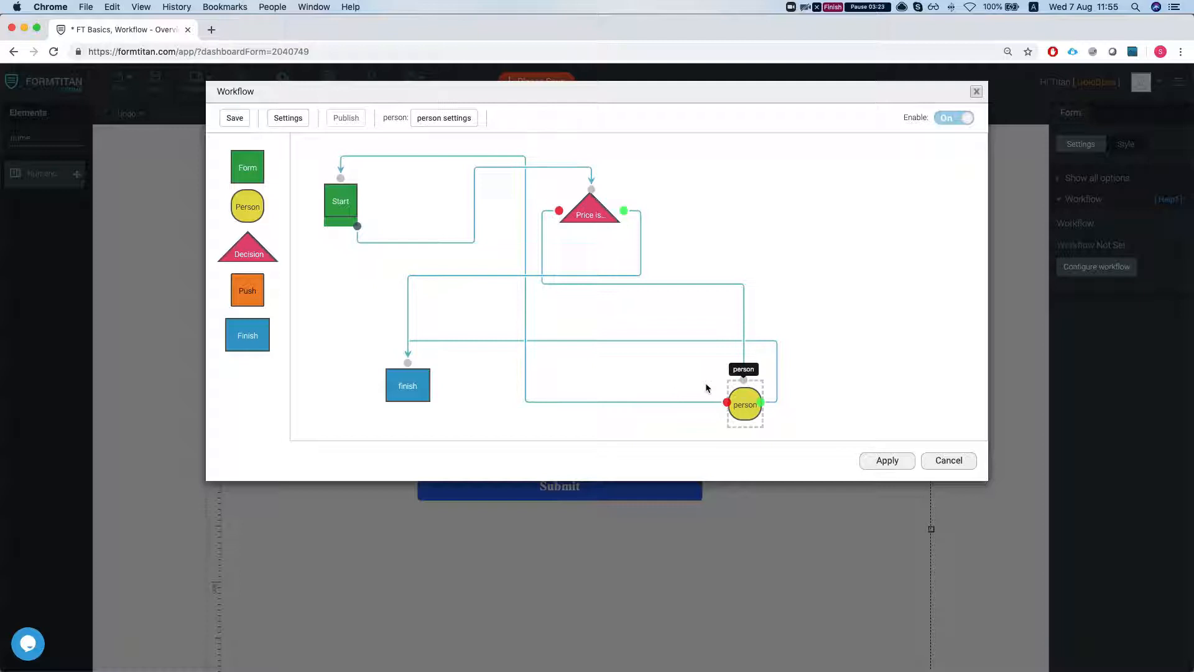
{"action": "left_click", "coordinate": [444, 118]}
{"action": "left_click", "coordinate": [498, 153]}
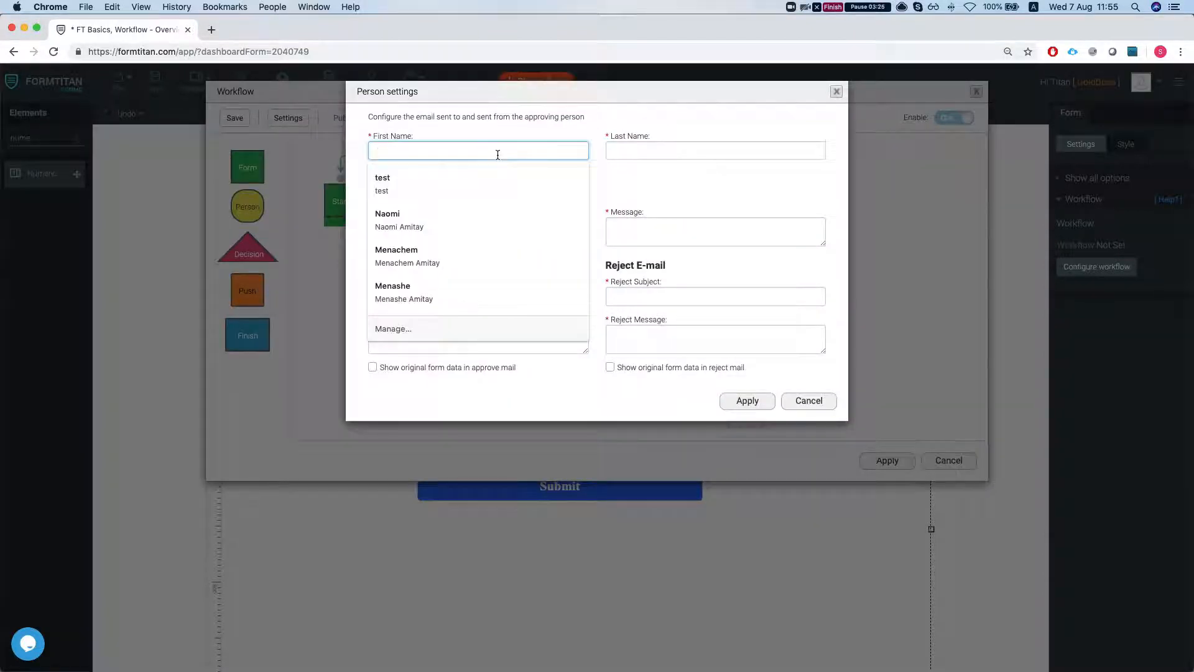
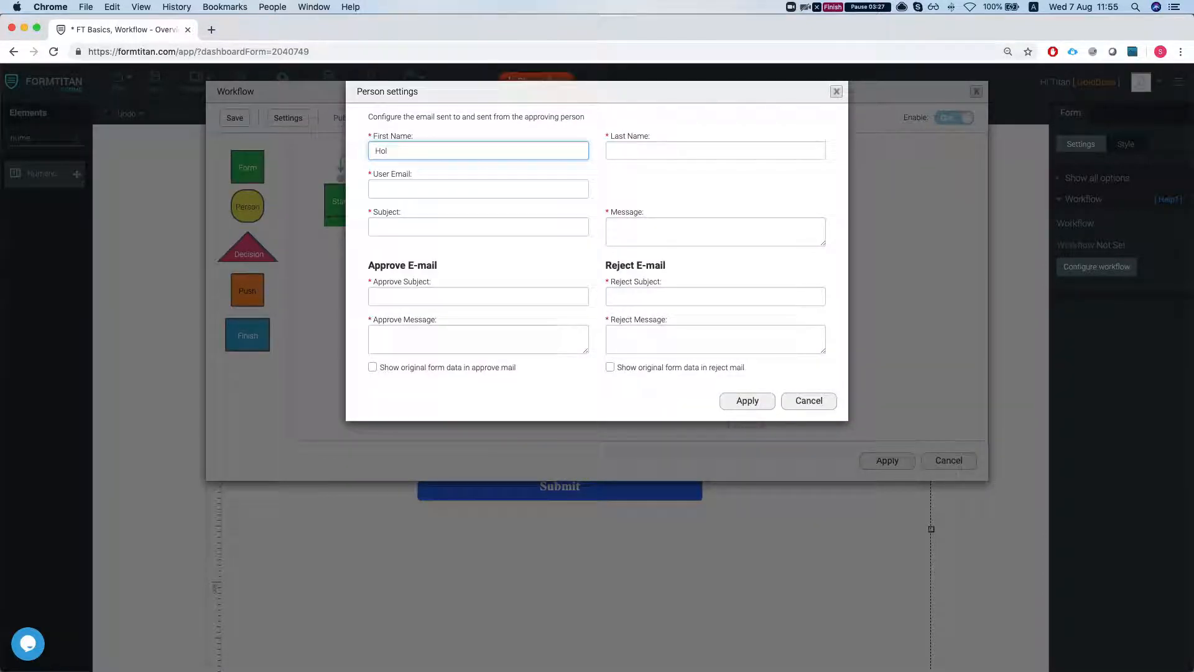
{"action": "key", "text": "Tab"}
Step: Fill in the approving person's user e-mail address
{"action": "left_click", "coordinate": [460, 187]}
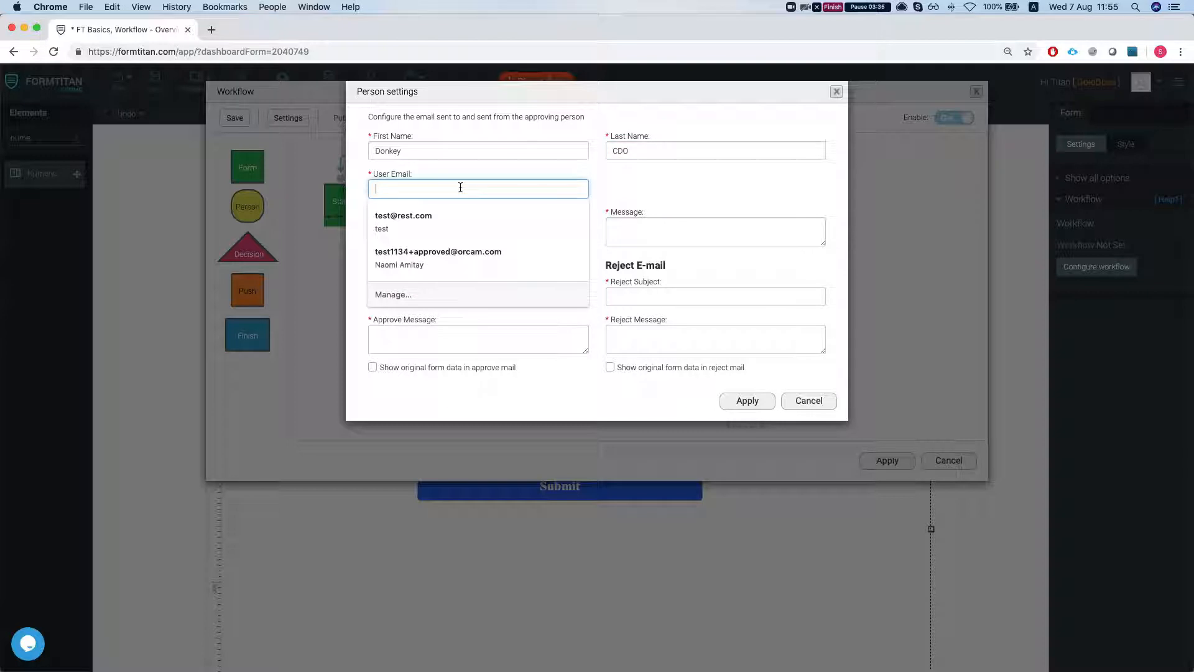
{"action": "type", "text": "de"}
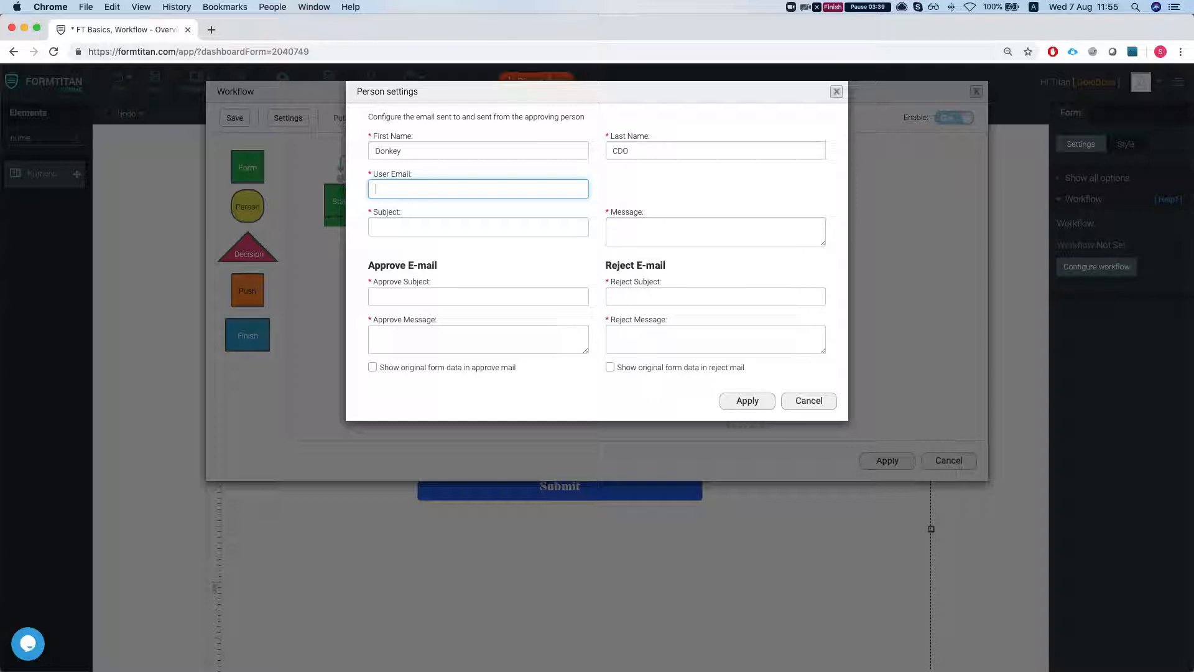
{"action": "key", "text": "Tab"}
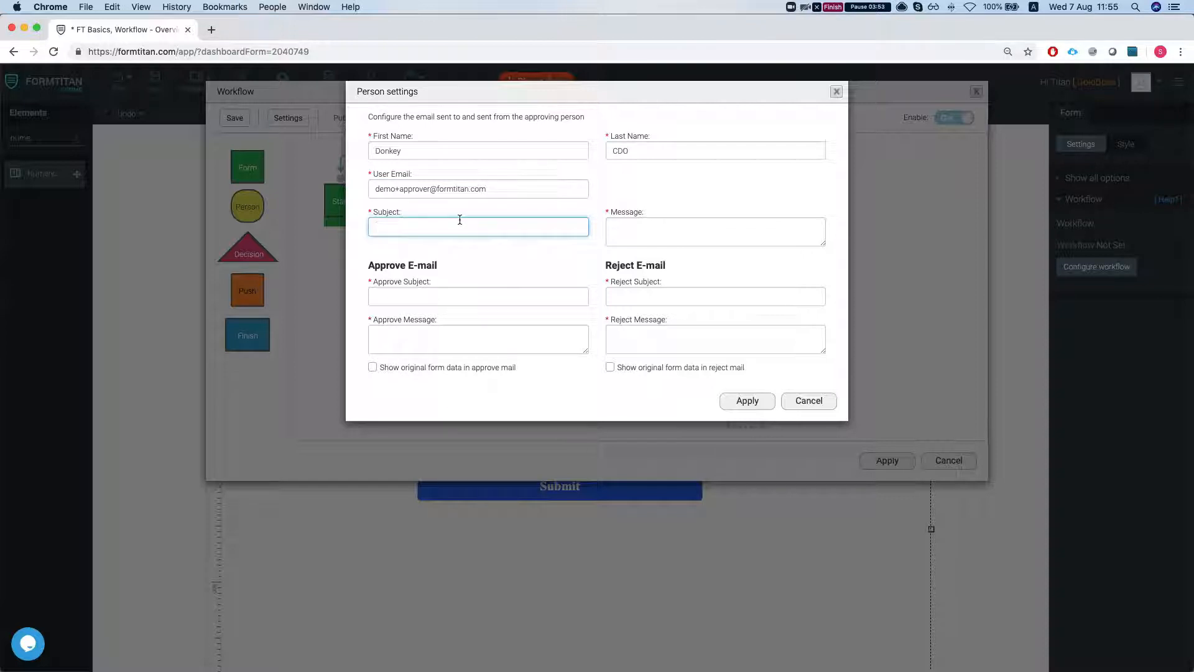
Step: Set the subject to 'Workflow approval' and the message to 'Hi there, there is a wf awaiting'
{"action": "type", "text": "Workflow approval"}
{"action": "key", "text": "Tab"}
{"action": "type", "text": "Hi The"}
{"action": "key", "text": "BackSpace"}
{"action": "type", "text": "here"}
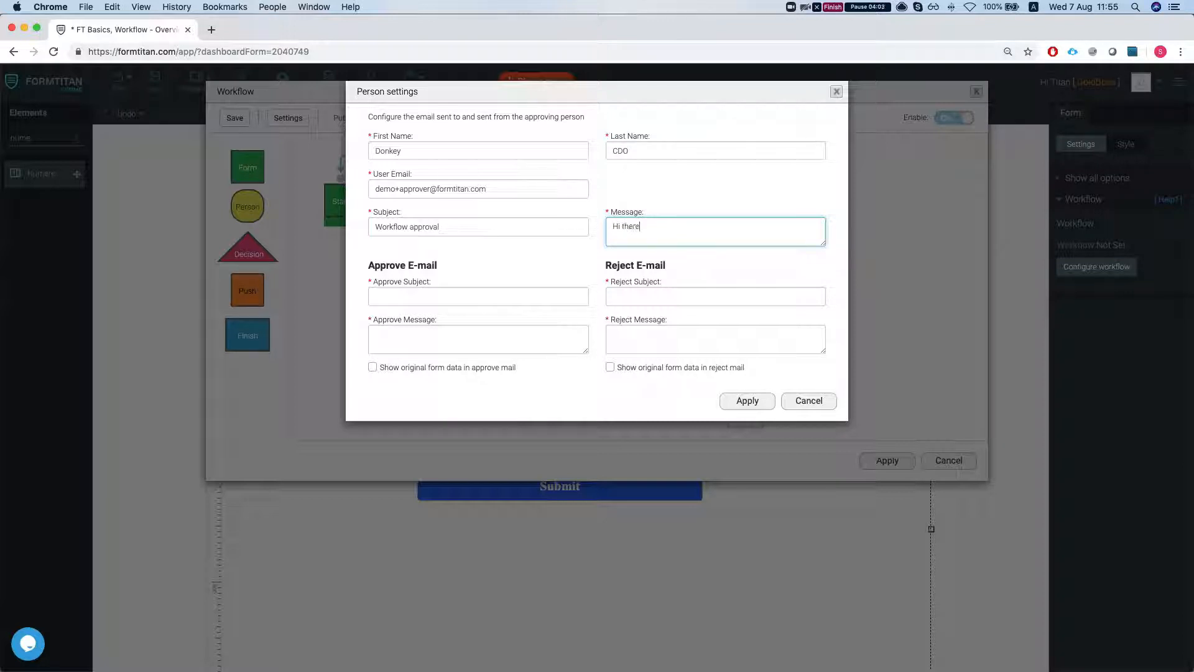
{"action": "type", "text": ", there is a wf  awaiting se"}
{"action": "key", "text": "BackSpace"}
{"action": "key", "text": "BackSpace"}
Step: Set the approve subject and approve message to 'Approver subject approved' and include original form data in the mails
{"action": "left_click", "coordinate": [405, 297]}
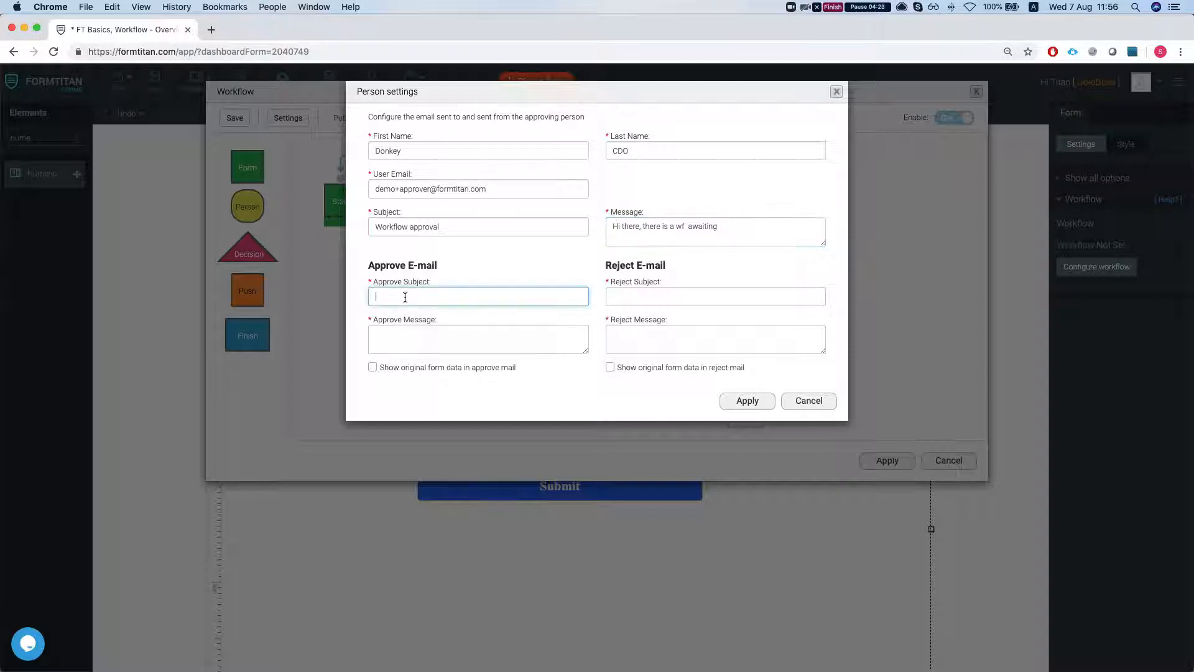
{"action": "double_click", "coordinate": [394, 267]}
{"action": "key", "text": "super+c"}
{"action": "left_click", "coordinate": [393, 298]}
{"action": "key", "text": "super+v"}
{"action": "type", "text": "subject approved"}
{"action": "key", "text": "super+a"}
{"action": "key", "text": "super+c"}
{"action": "left_click", "coordinate": [438, 344]}
{"action": "key", "text": "super+v"}
{"action": "left_click", "coordinate": [372, 367]}
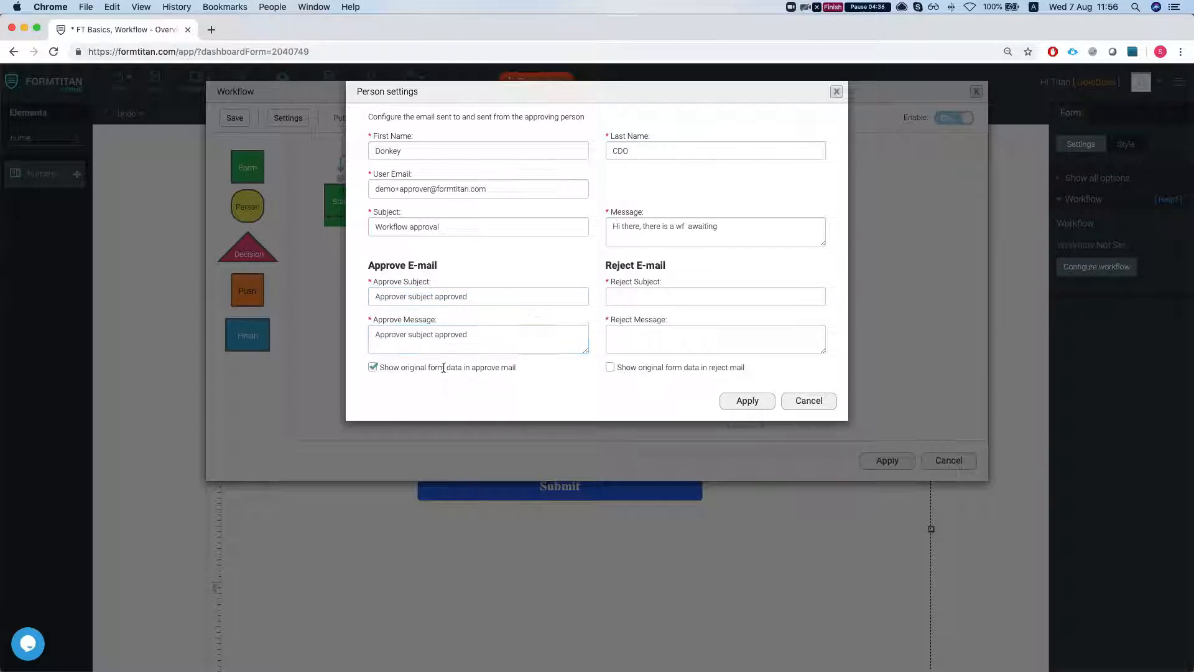
Step: Fill the reject subject with a rejection text, copy it into the reject message, and apply the person settings
{"action": "triple_click", "coordinate": [439, 296]}
{"action": "left_click", "coordinate": [661, 299]}
{"action": "key", "text": "super+v"}
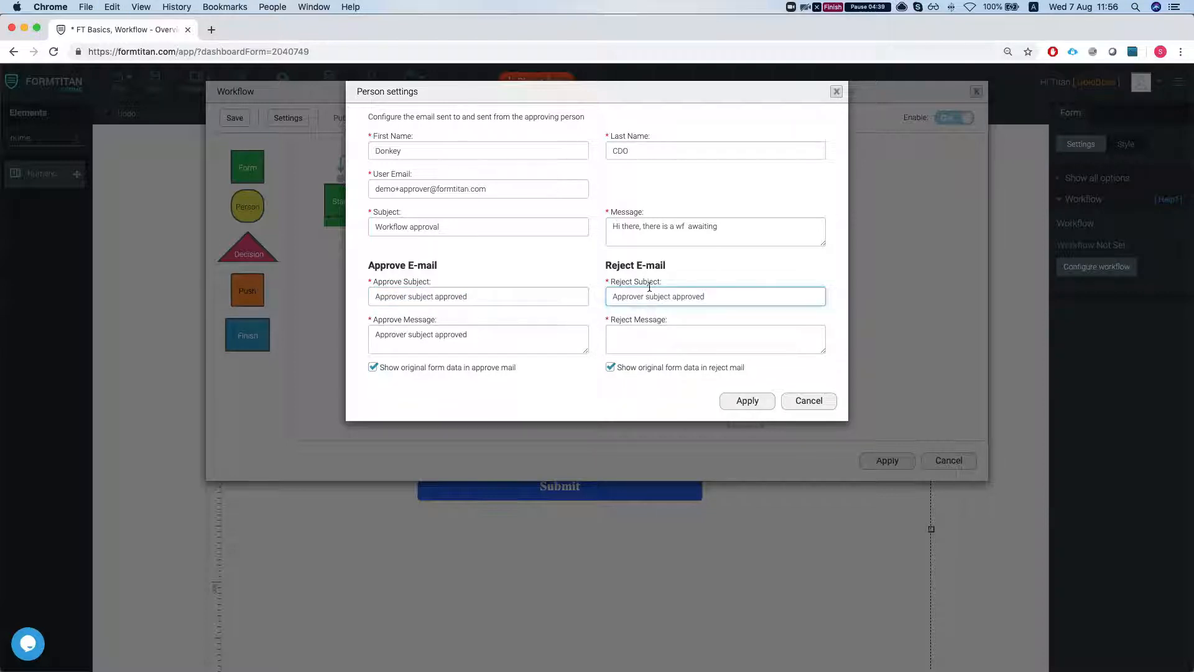
{"action": "double_click", "coordinate": [688, 297]}
{"action": "type", "text": "Rejectt"}
{"action": "type", "text": "d"}
{"action": "left_click", "coordinate": [707, 335]}
{"action": "key", "text": "super+v"}
{"action": "key", "text": "super+z"}
{"action": "triple_click", "coordinate": [667, 296]}
{"action": "key", "text": "super+c"}
{"action": "left_click", "coordinate": [661, 336]}
{"action": "key", "text": "super+v"}
{"action": "left_click", "coordinate": [748, 401]}
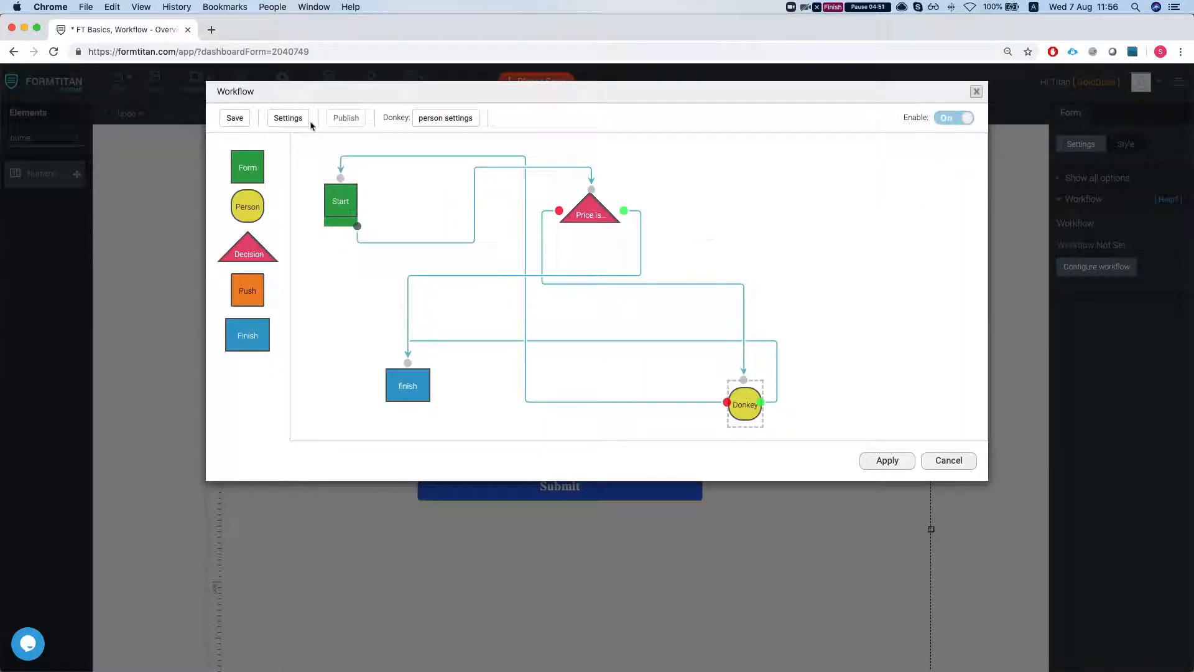
Step: Open the workflow settings, set 'Your form filler is' to Email, and apply
{"action": "left_click", "coordinate": [288, 118]}
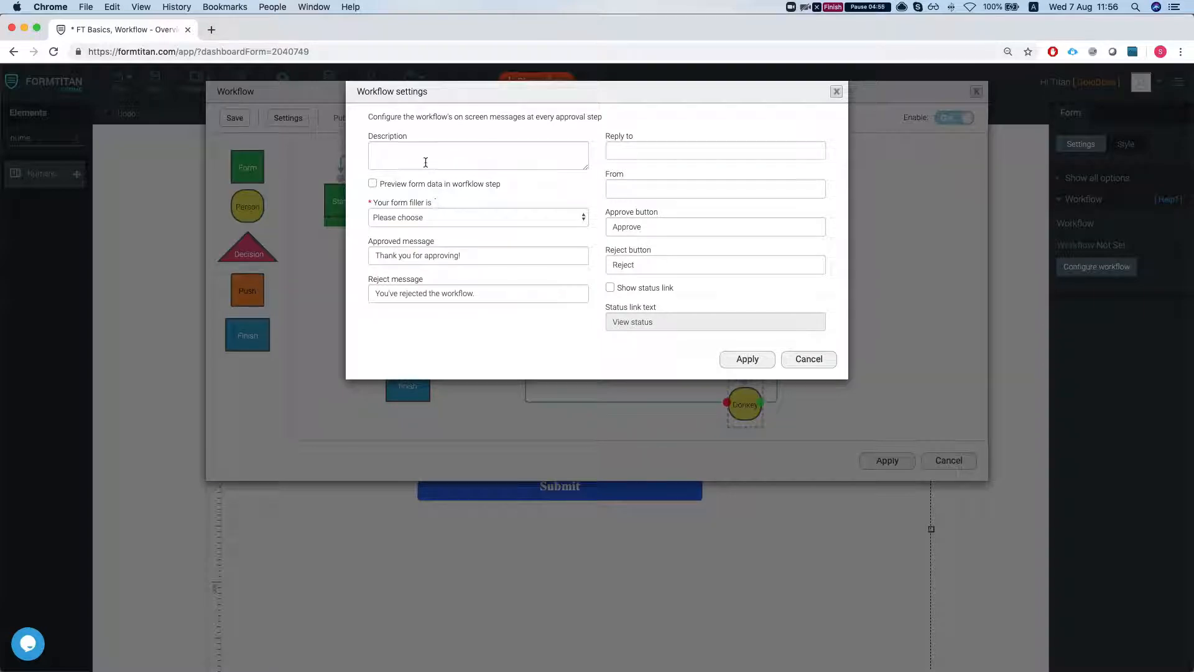
{"action": "left_click", "coordinate": [459, 163]}
{"action": "left_click", "coordinate": [634, 152]}
{"action": "left_click", "coordinate": [634, 188]}
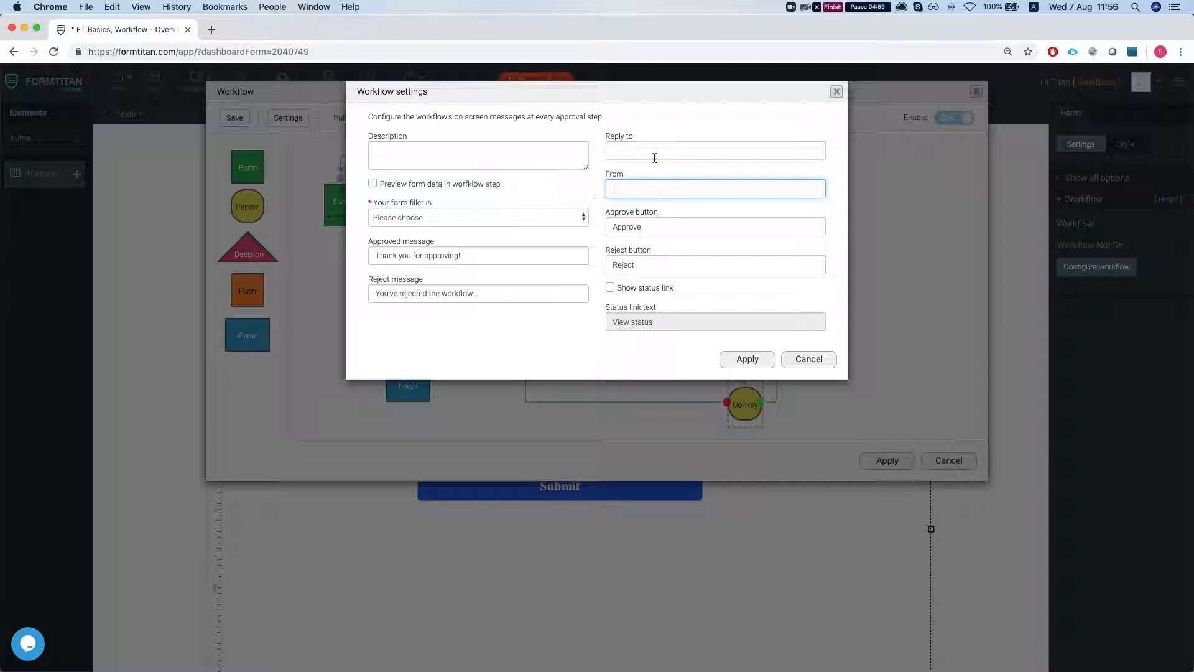
{"action": "left_click", "coordinate": [413, 219]}
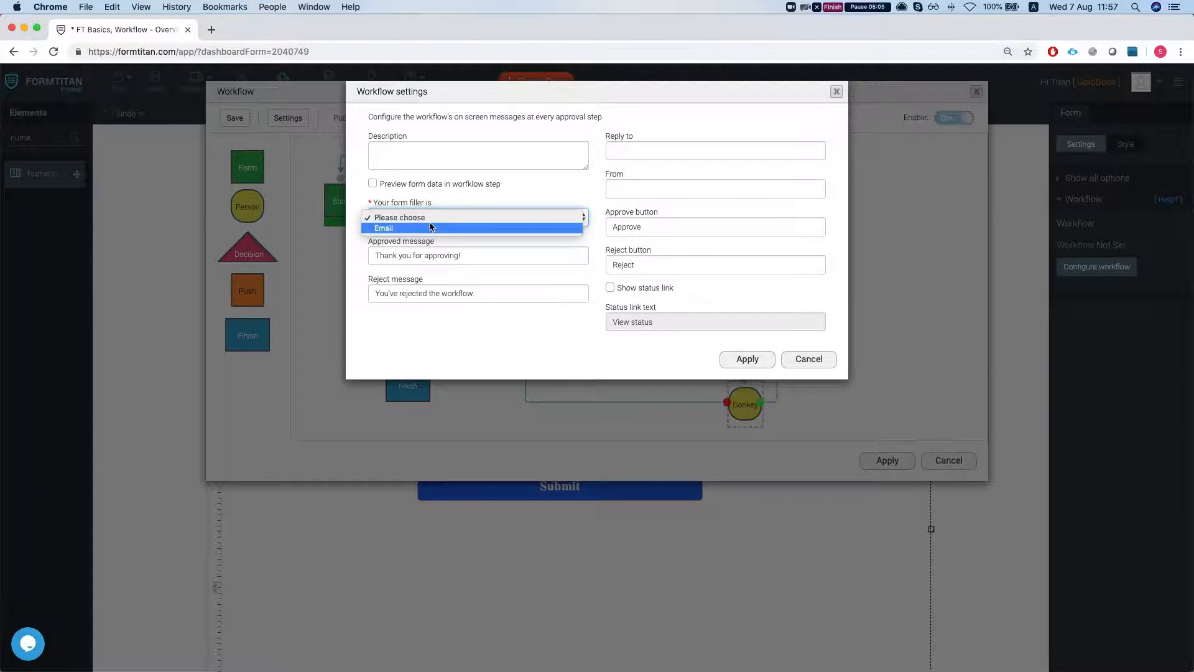
{"action": "left_click", "coordinate": [402, 228]}
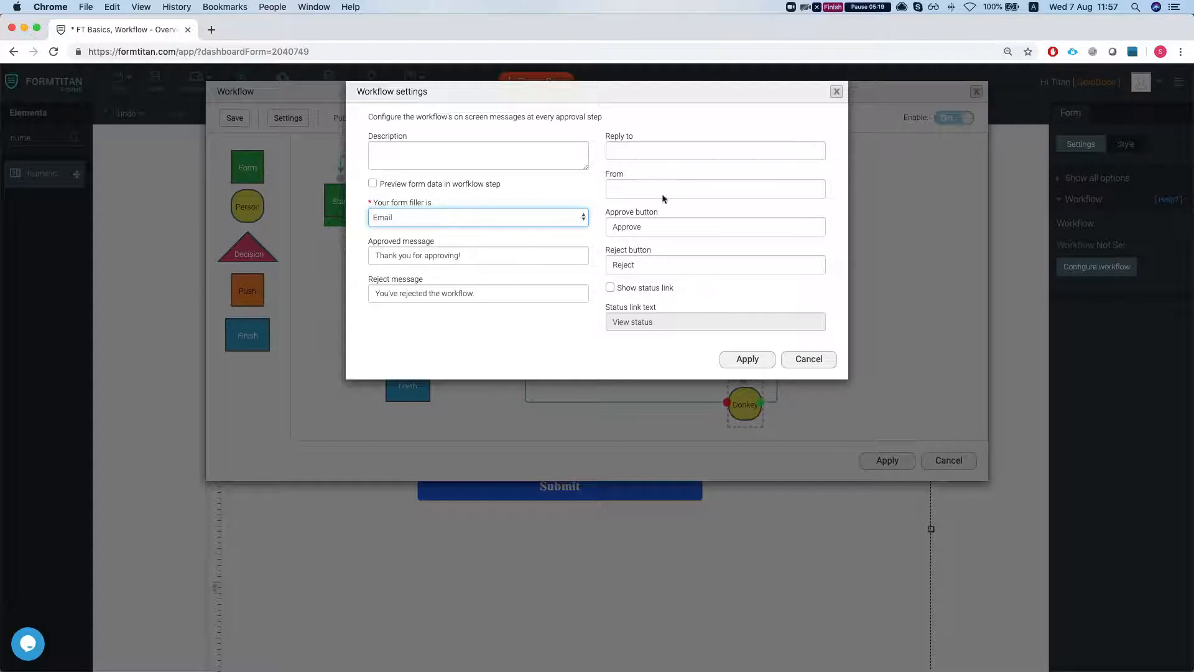
{"action": "left_click", "coordinate": [741, 359]}
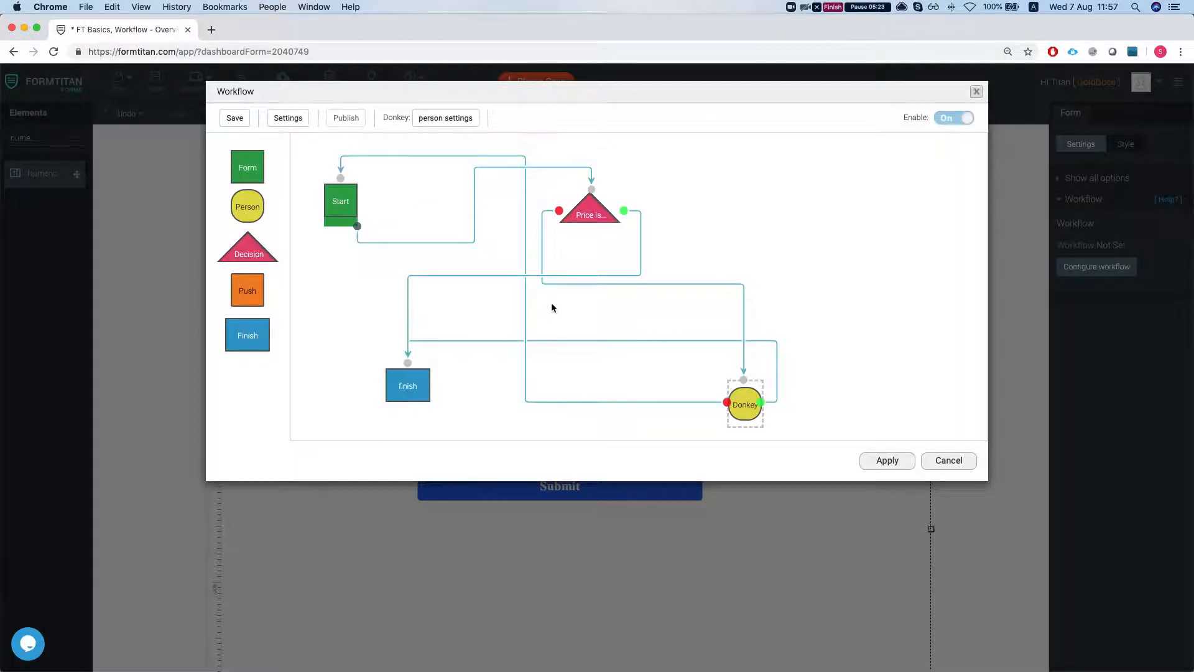
Step: Apply the workflow, reopen the workflow configuration, and publish it
{"action": "left_click", "coordinate": [888, 461]}
{"action": "left_click", "coordinate": [1098, 269]}
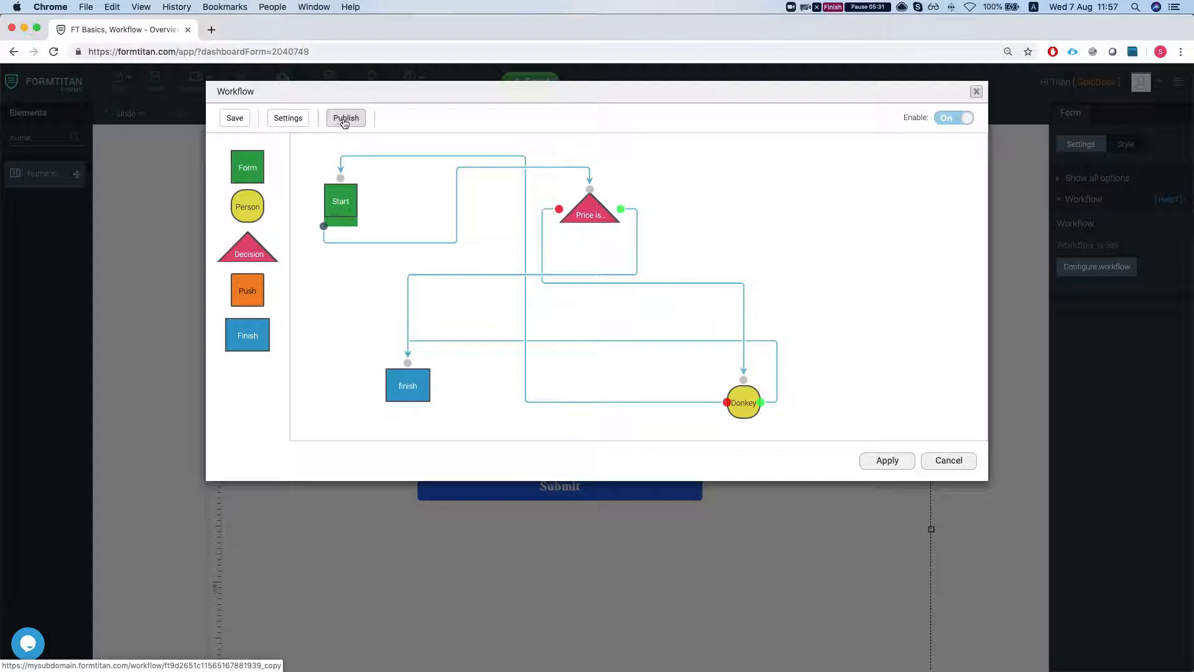
{"action": "left_click", "coordinate": [345, 119]}
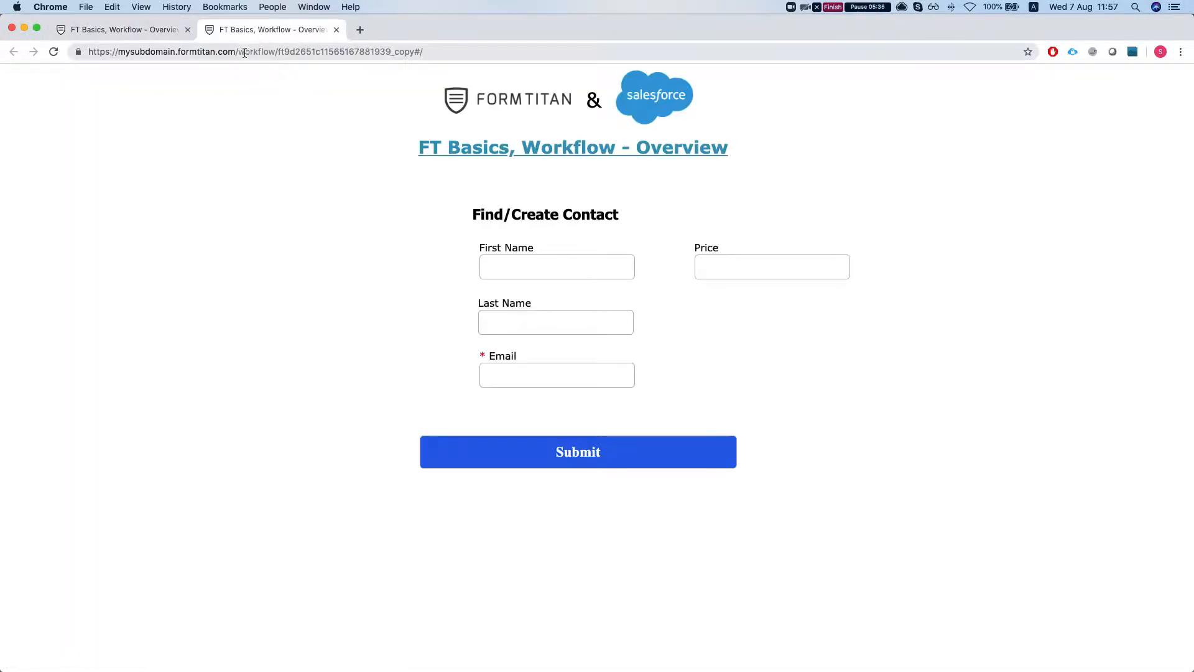
{"action": "left_click_drag", "start_coordinate": [243, 53], "coordinate": [264, 55]}
{"action": "double_click", "coordinate": [264, 56]}
{"action": "left_click", "coordinate": [243, 102]}
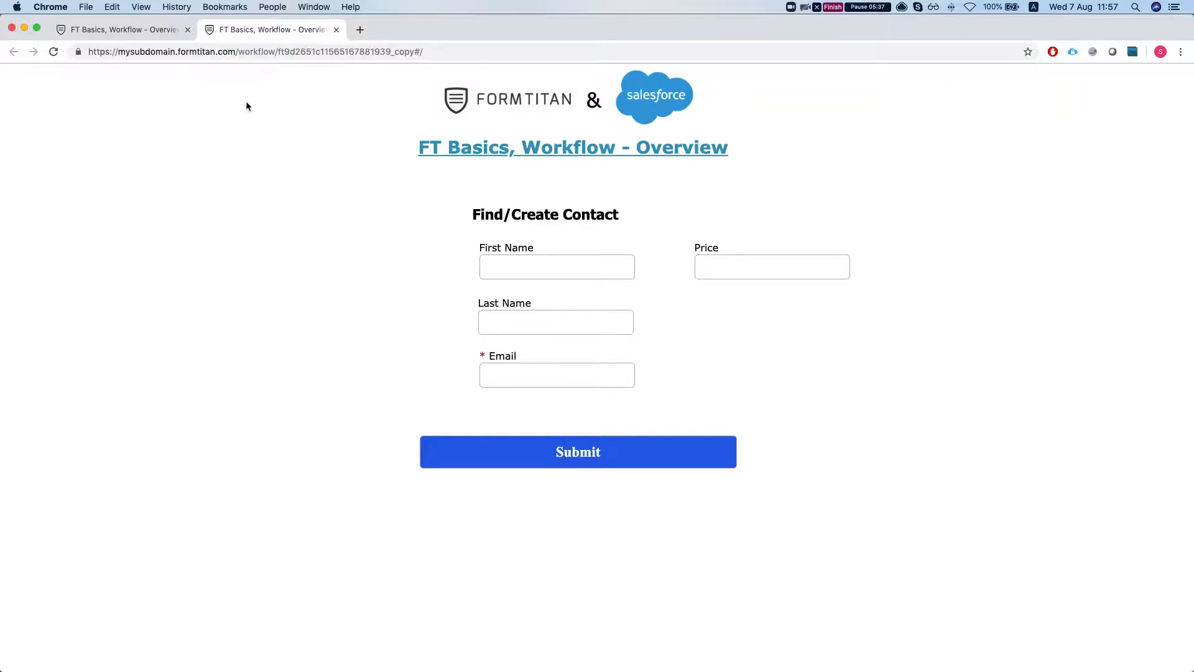
Step: On the published form, pick 'test' as first name and enter 'test approval' as last name
{"action": "left_click", "coordinate": [506, 261]}
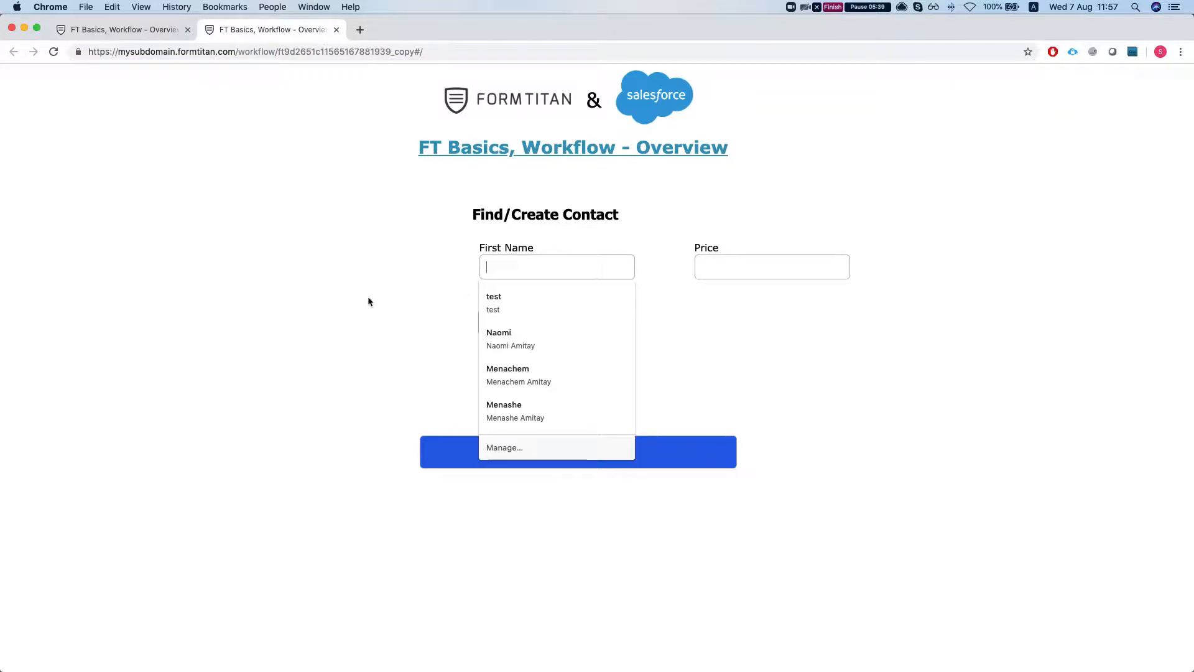
{"action": "left_click", "coordinate": [554, 308]}
{"action": "left_click", "coordinate": [536, 328]}
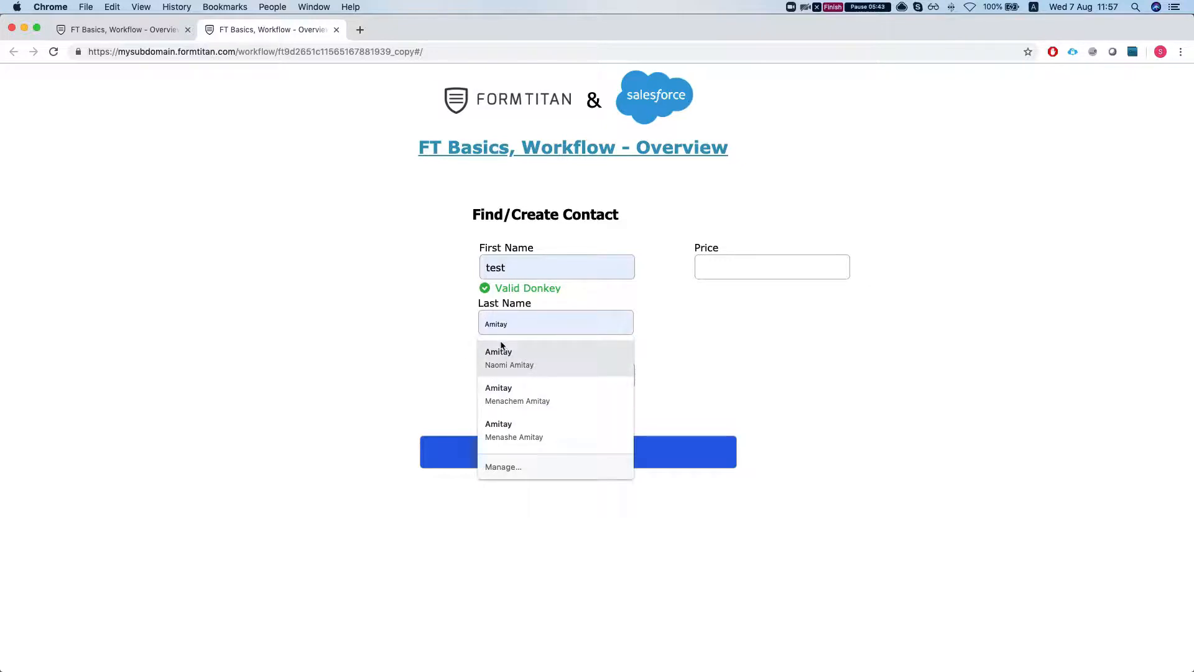
{"action": "left_click", "coordinate": [440, 317]}
{"action": "left_click", "coordinate": [566, 318]}
{"action": "type", "text": "test "}
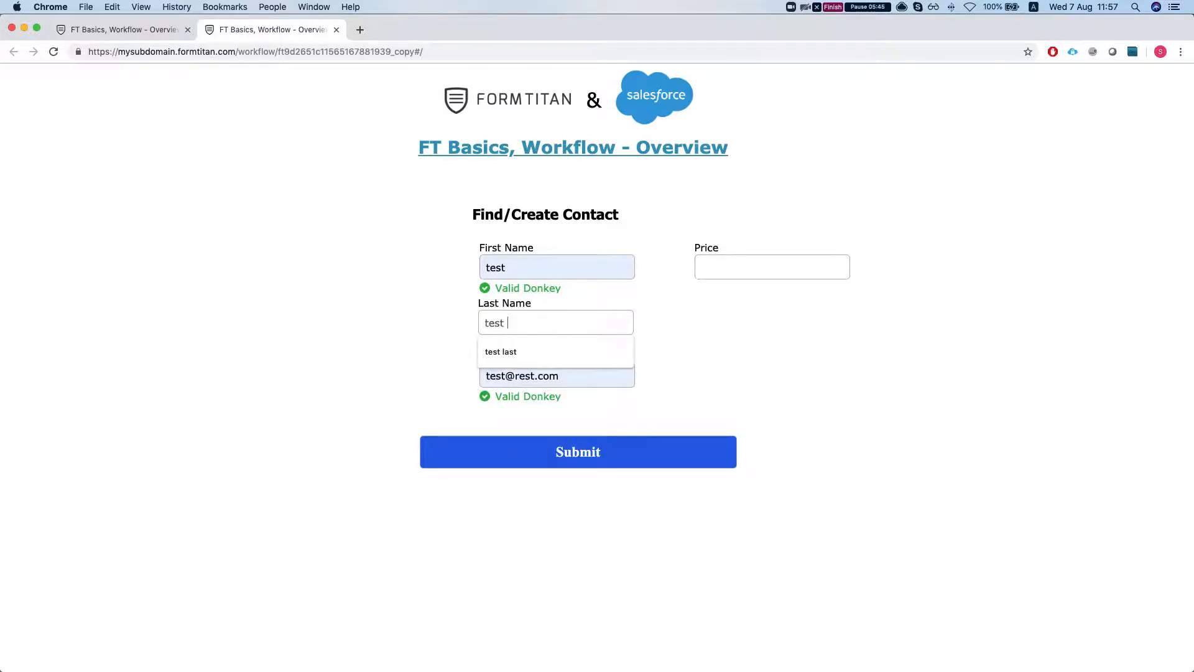
{"action": "type", "text": "approval"}
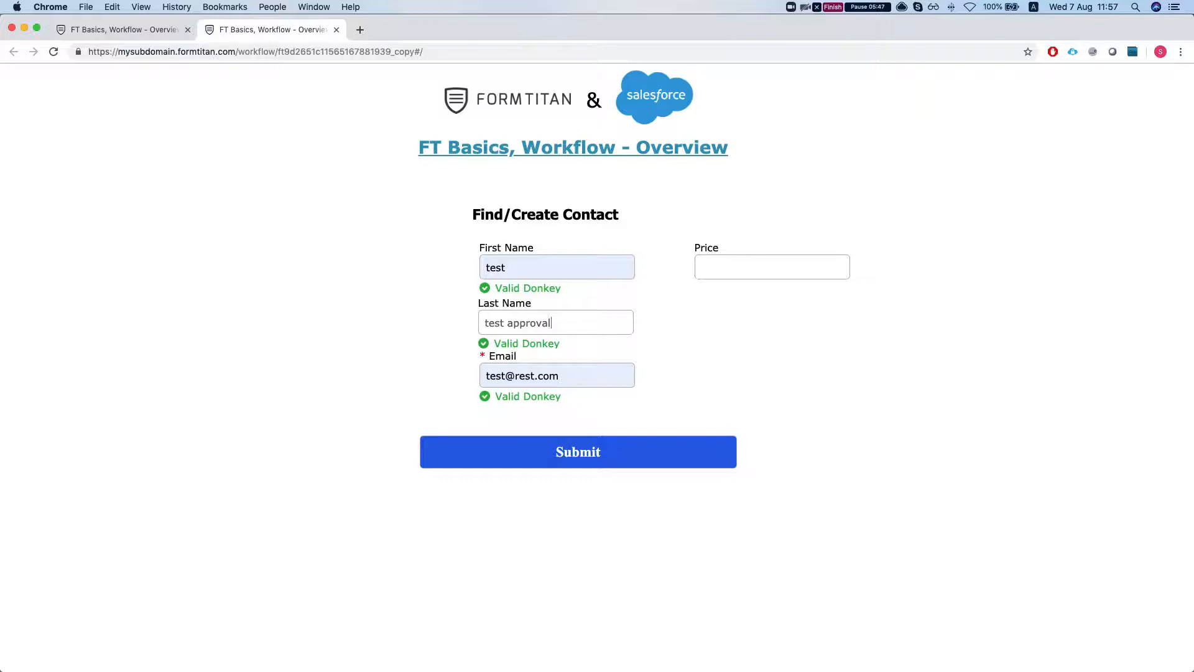
Step: Replace the Email field's content with the requester's e-mail address
{"action": "left_click", "coordinate": [586, 372]}
{"action": "key", "text": "super+a"}
{"action": "key", "text": "BackSpace"}
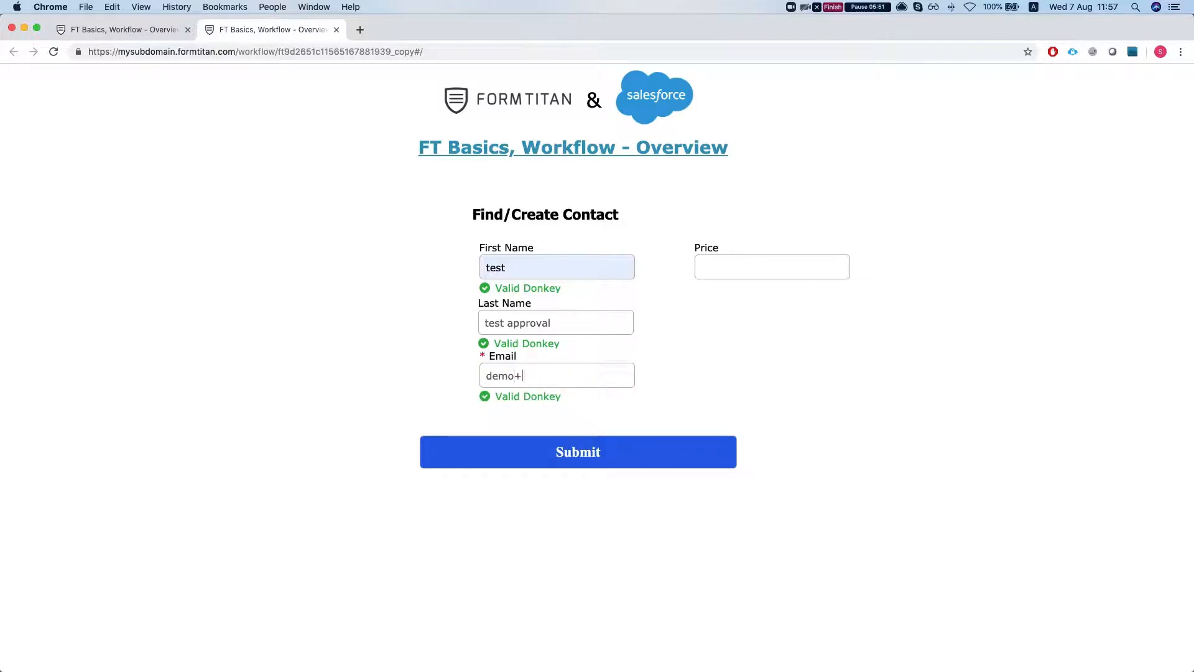
Step: Set Price to 13 and submit the form
{"action": "left_click", "coordinate": [719, 266]}
{"action": "type", "text": "13"}
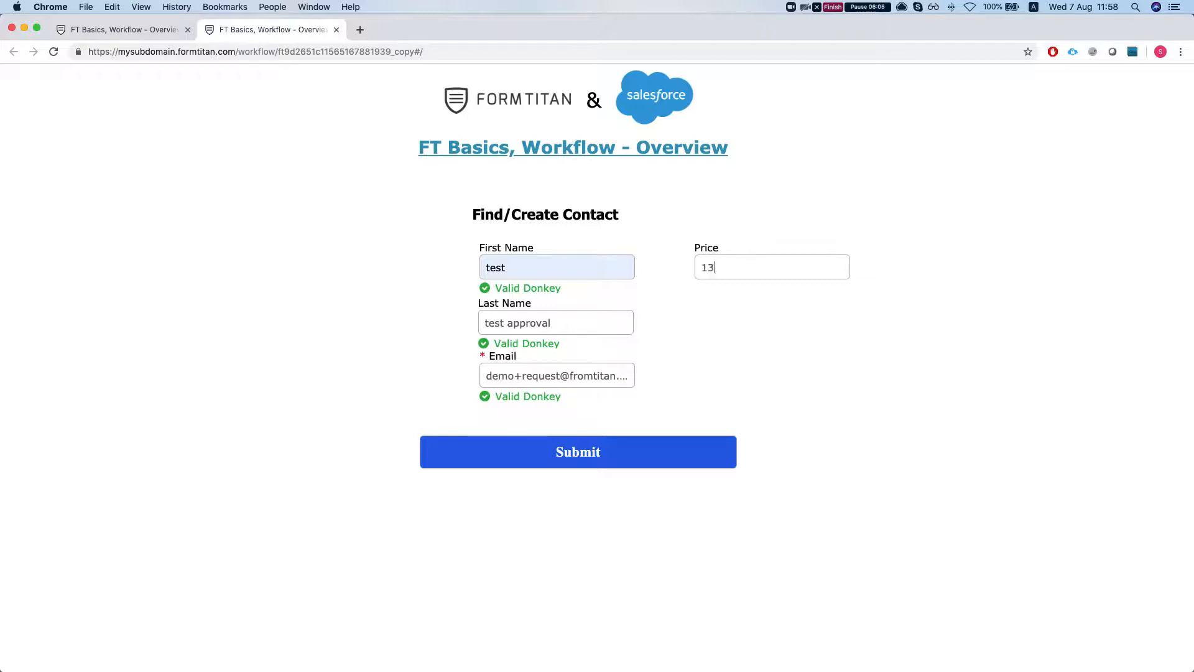
{"action": "left_click", "coordinate": [495, 462]}
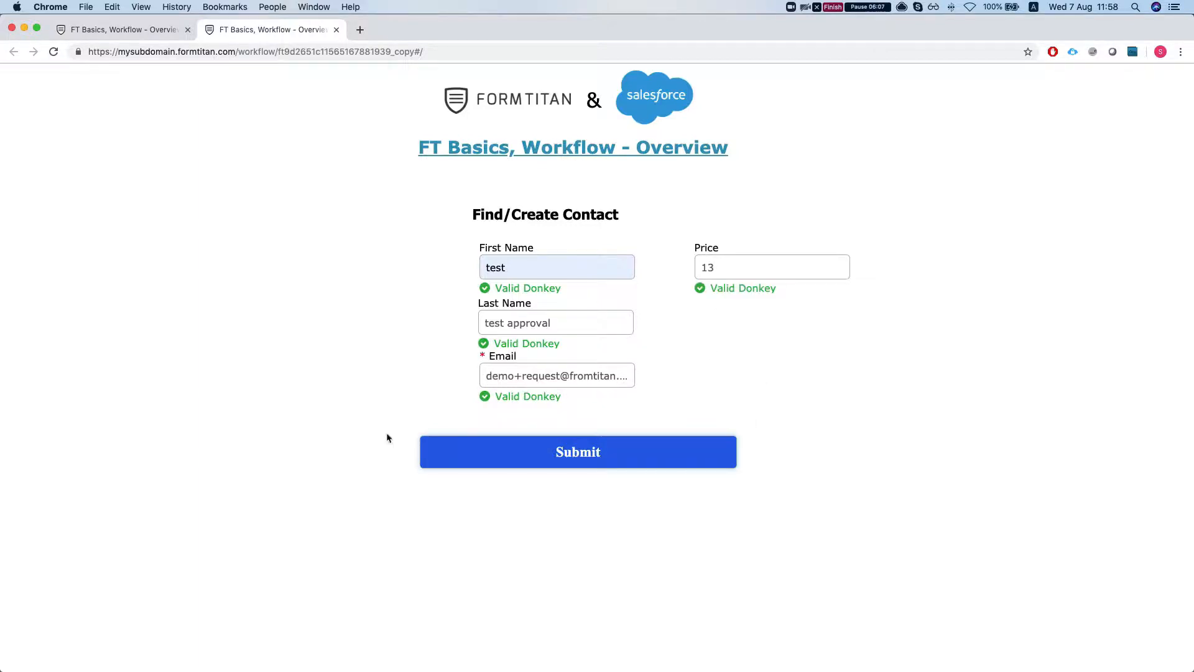
Step: Switch to the Gmail window and open the 'Price Rejected' approval e-mail
{"action": "key", "text": "ctrl+Up"}
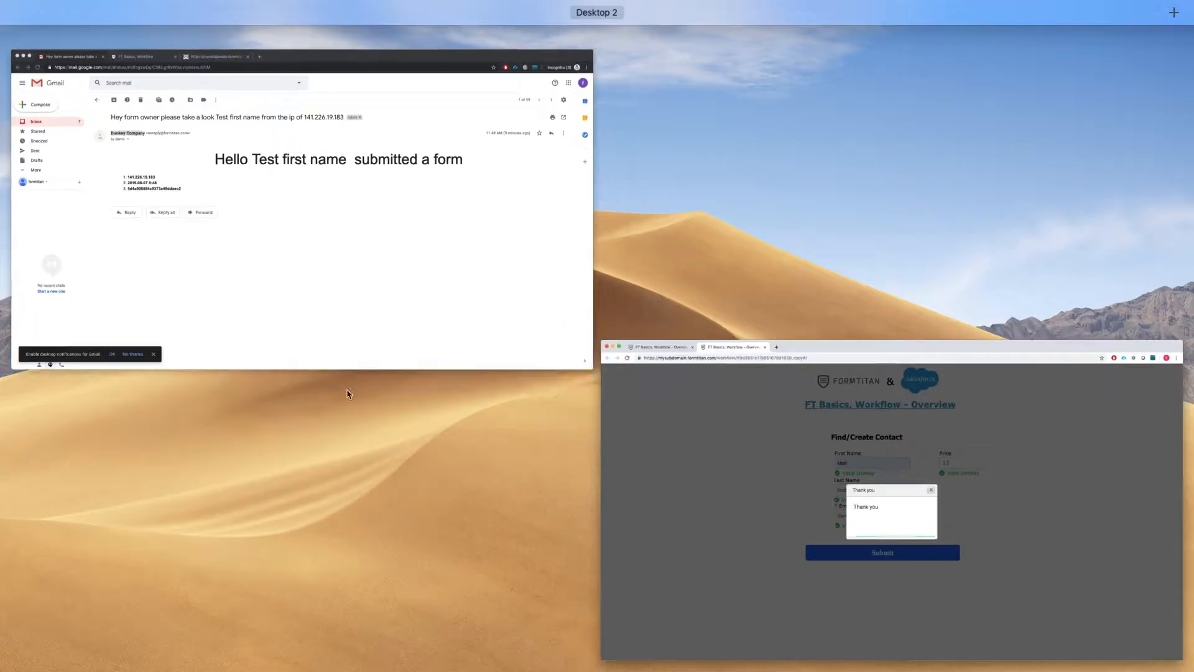
{"action": "left_click", "coordinate": [375, 297]}
{"action": "left_click", "coordinate": [73, 163]}
{"action": "left_click", "coordinate": [235, 181]}
{"action": "left_click", "coordinate": [671, 206]}
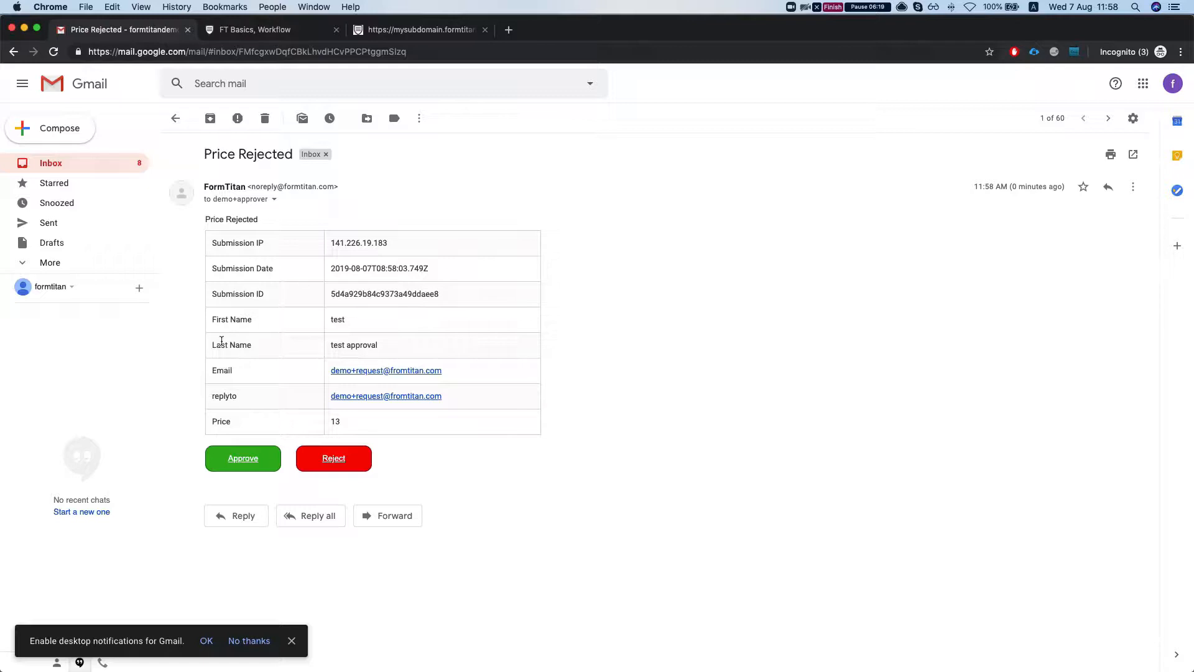
Step: Reject the submission from the approval e-mail
{"action": "left_click_drag", "start_coordinate": [222, 199], "coordinate": [268, 199]}
{"action": "left_click", "coordinate": [269, 199]}
{"action": "left_click", "coordinate": [323, 459]}
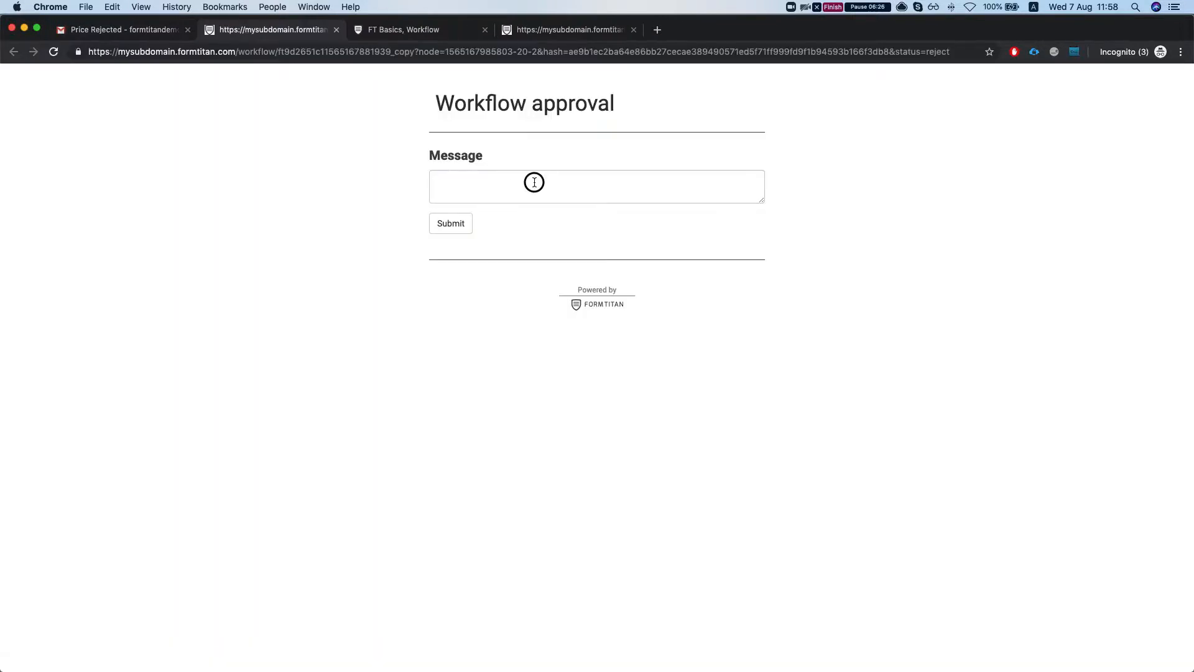
Step: Enter the rejection message 'hi your price is too high, please revice' and submit it
{"action": "left_click", "coordinate": [533, 184]}
{"action": "type", "text": "hi your price"}
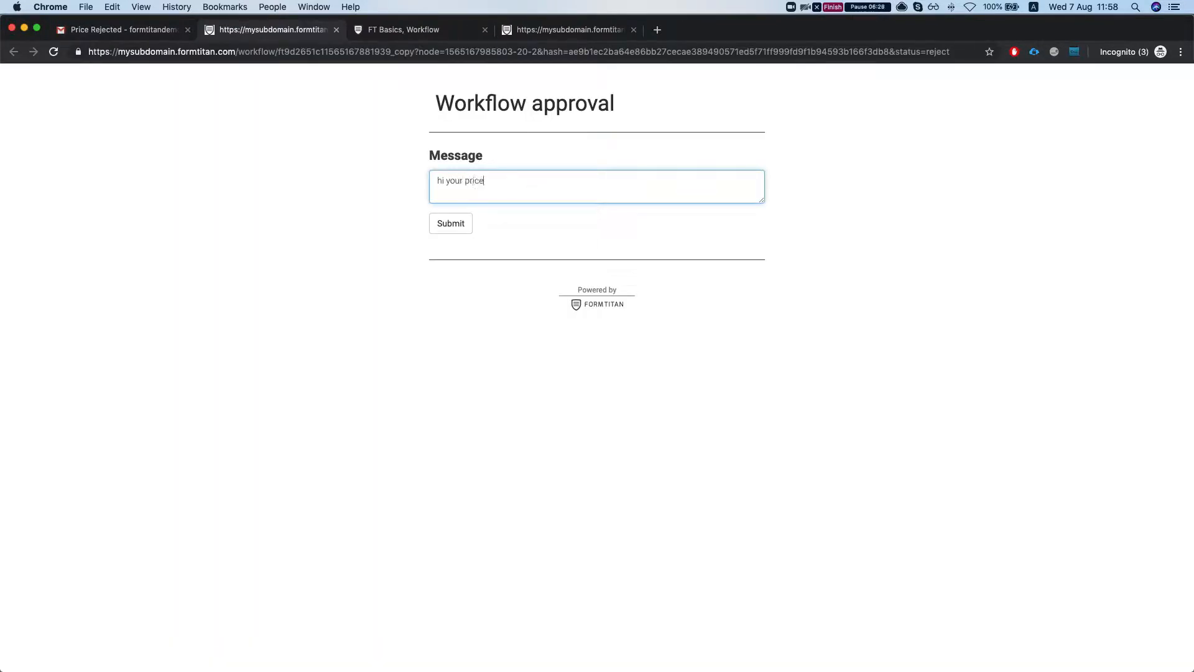
{"action": "type", "text": " is too hifh"}
{"action": "key", "text": "BackSpace"}
{"action": "key", "text": "BackSpace"}
{"action": "type", "text": "gh, please revice"}
{"action": "left_click", "coordinate": [458, 228]}
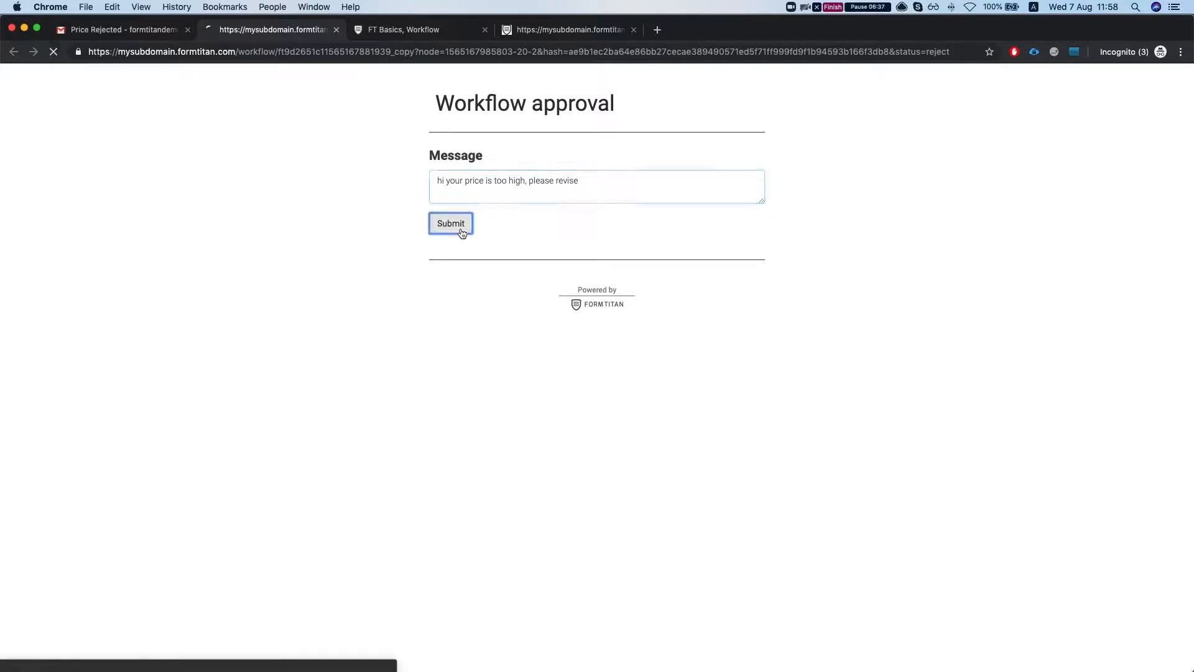
Step: Check the Gmail inbox for the workflow notification e-mails
{"action": "left_click", "coordinate": [137, 29]}
{"action": "left_click", "coordinate": [68, 169]}
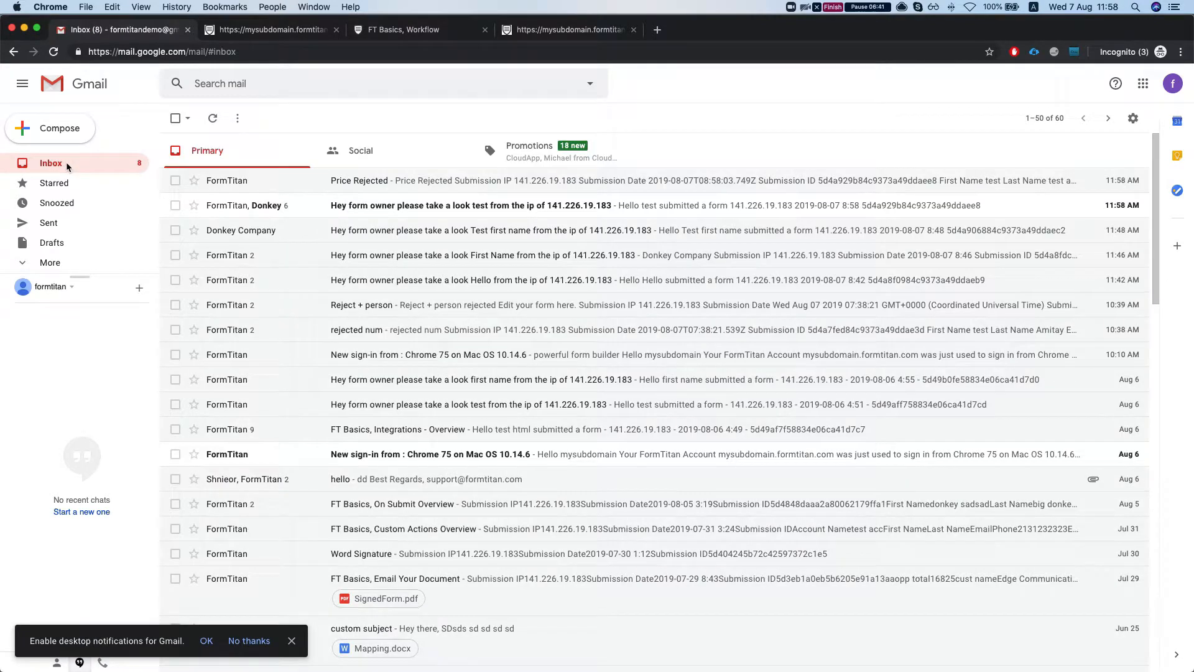
{"action": "left_click", "coordinate": [242, 206]}
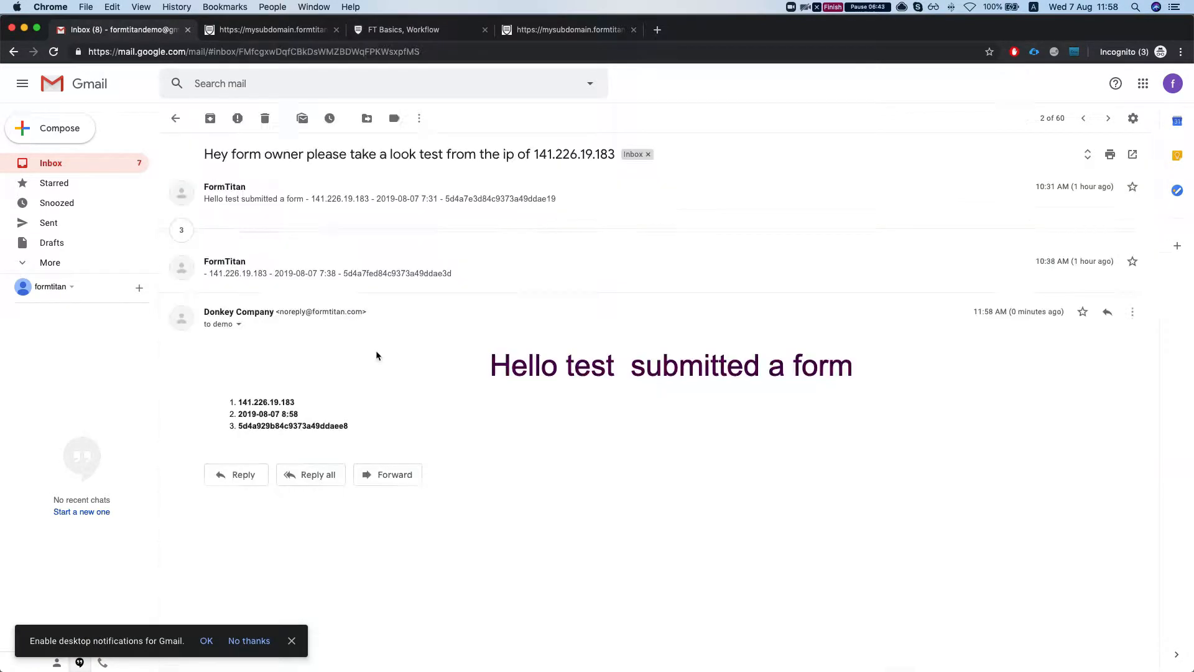
{"action": "left_click", "coordinate": [50, 163]}
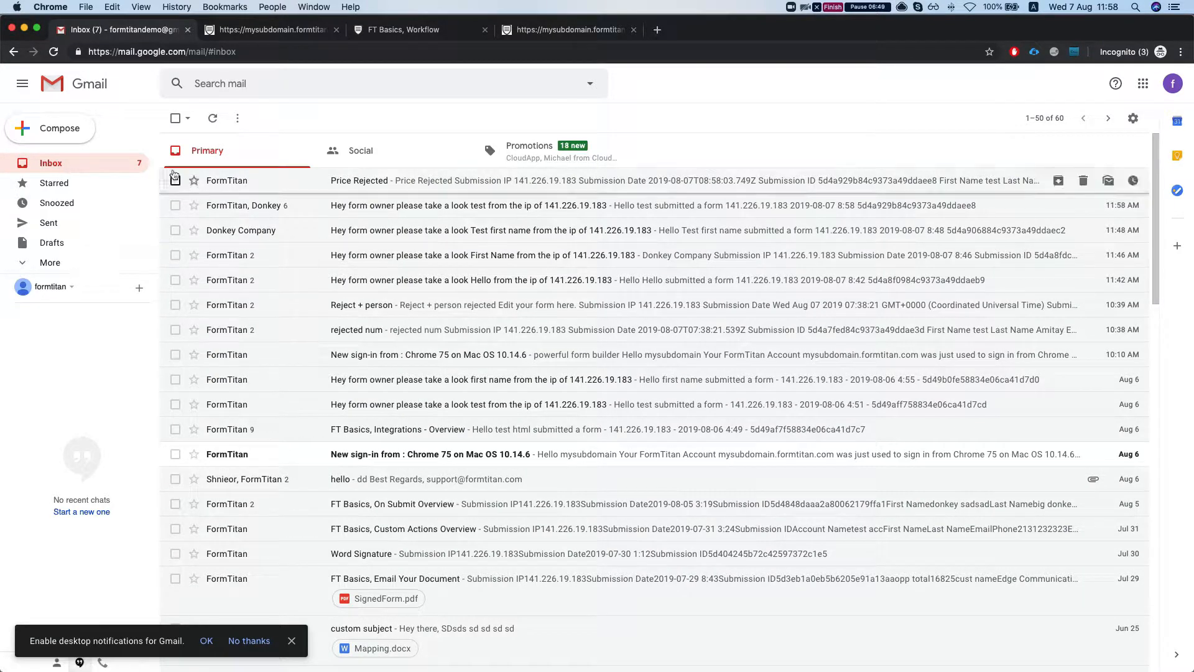
{"action": "left_click", "coordinate": [62, 169]}
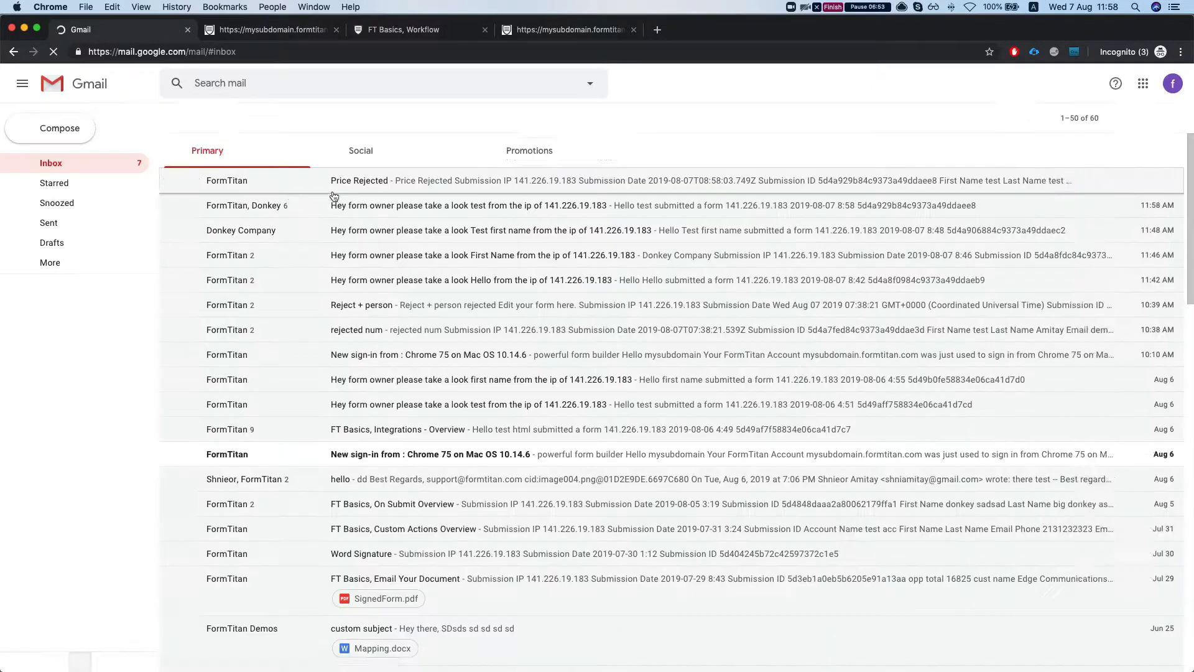
Step: Open the 'Hey form owner please take a look test' notification e-mail and return to the inbox
{"action": "scroll", "coordinate": [296, 221], "scroll_direction": "down", "scroll_amount": 2}
{"action": "scroll", "coordinate": [297, 225], "scroll_direction": "up", "scroll_amount": 2}
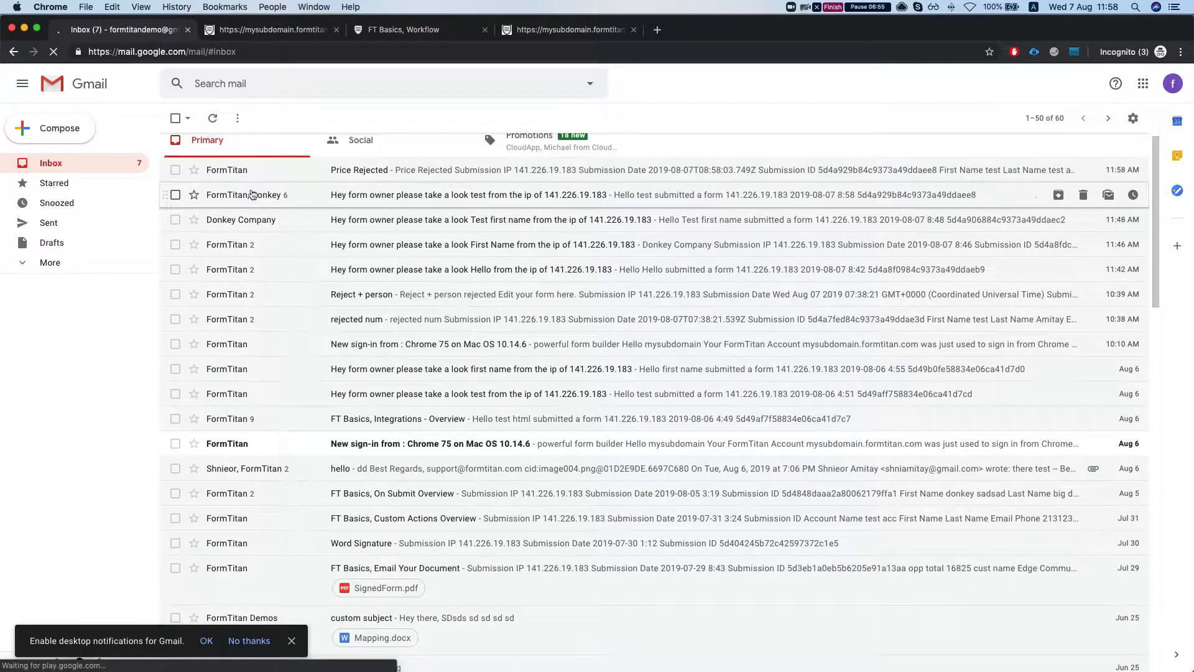
{"action": "left_click", "coordinate": [252, 192]}
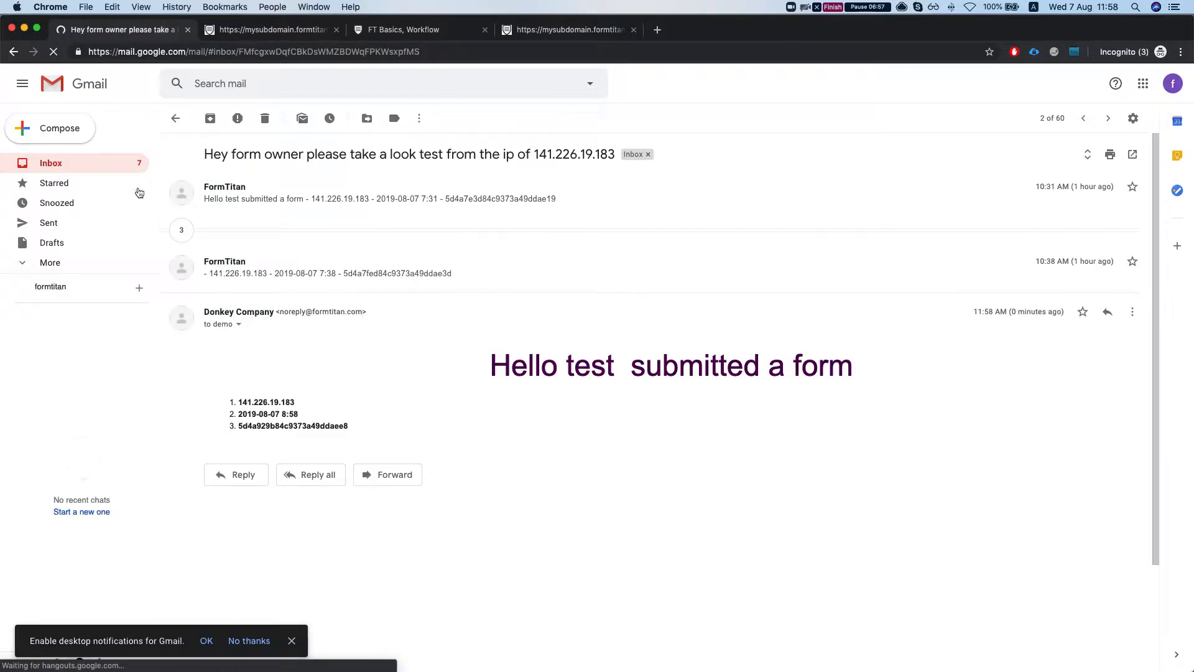
{"action": "left_click", "coordinate": [90, 164]}
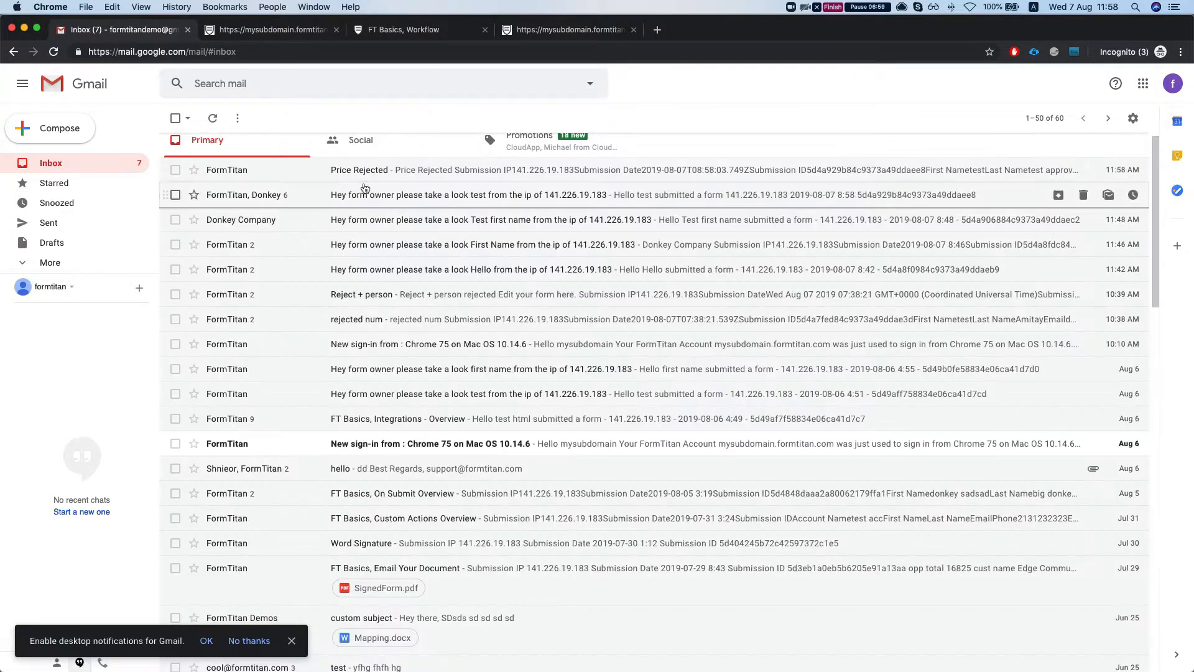
Step: Switch to the published form window and close its 'Thank you' confirmation message
{"action": "key", "text": "ctrl+Up"}
{"action": "left_click", "coordinate": [381, 288]}
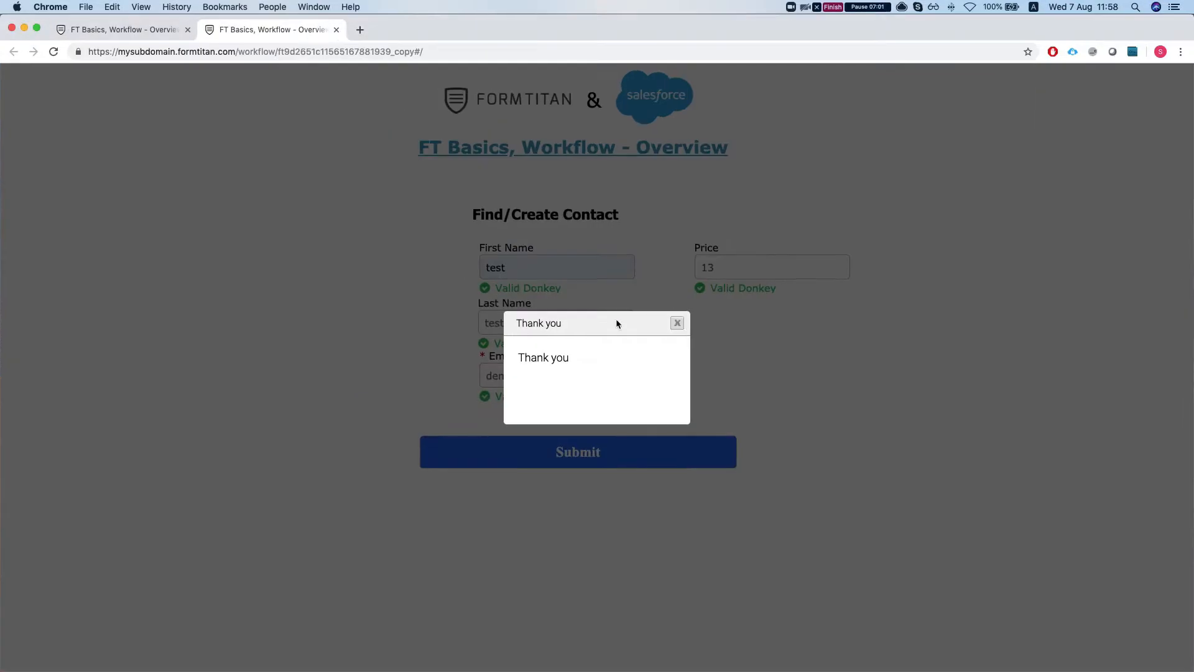
{"action": "left_click", "coordinate": [675, 323]}
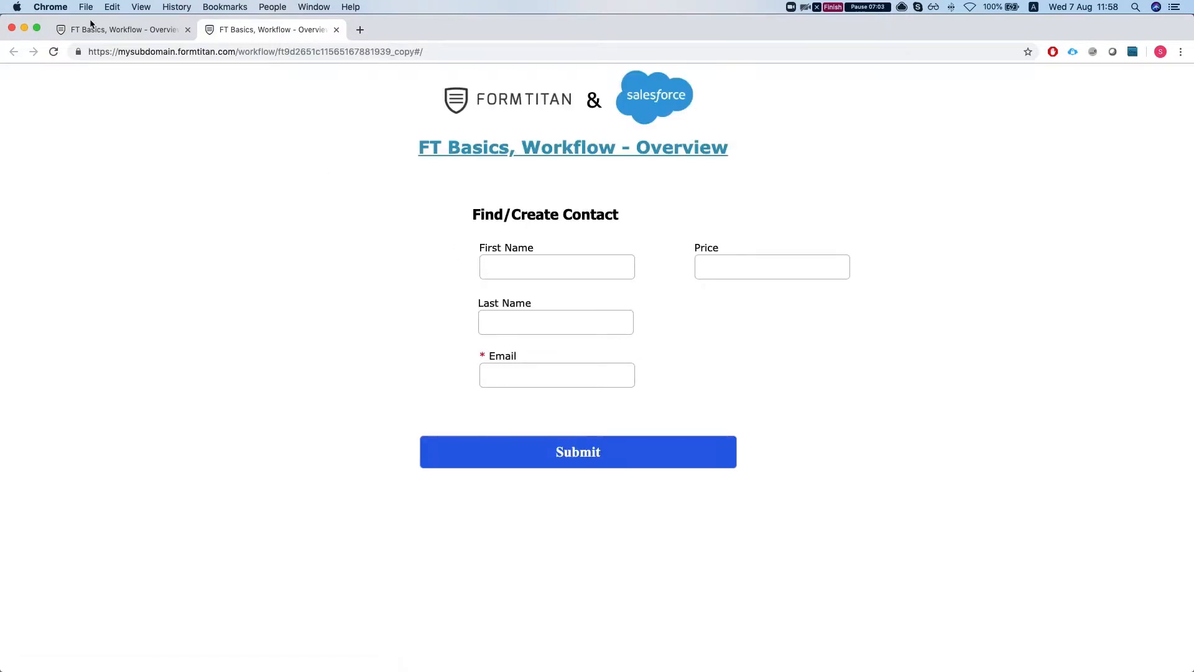
Step: In the form builder's workflow editor, add new Person, Decision, Push and Form elements to empty canvas space
{"action": "left_click", "coordinate": [109, 30]}
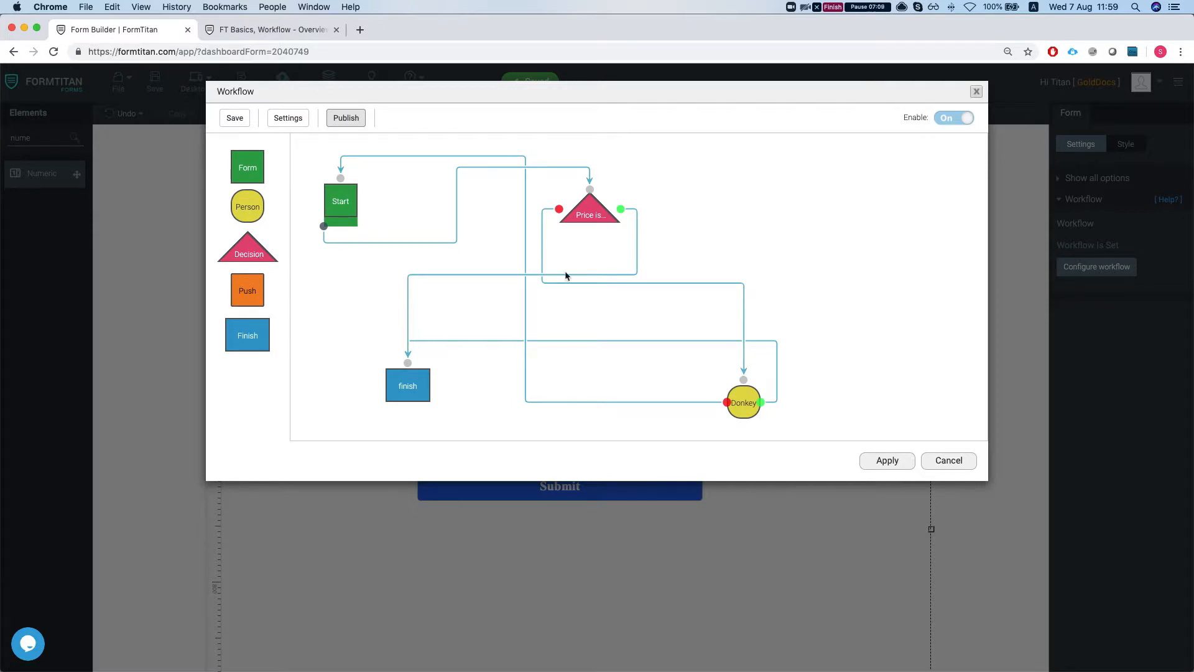
{"action": "left_click_drag", "start_coordinate": [259, 212], "coordinate": [740, 216]}
{"action": "left_click_drag", "start_coordinate": [252, 254], "coordinate": [851, 198]}
{"action": "left_click_drag", "start_coordinate": [247, 292], "coordinate": [870, 288]}
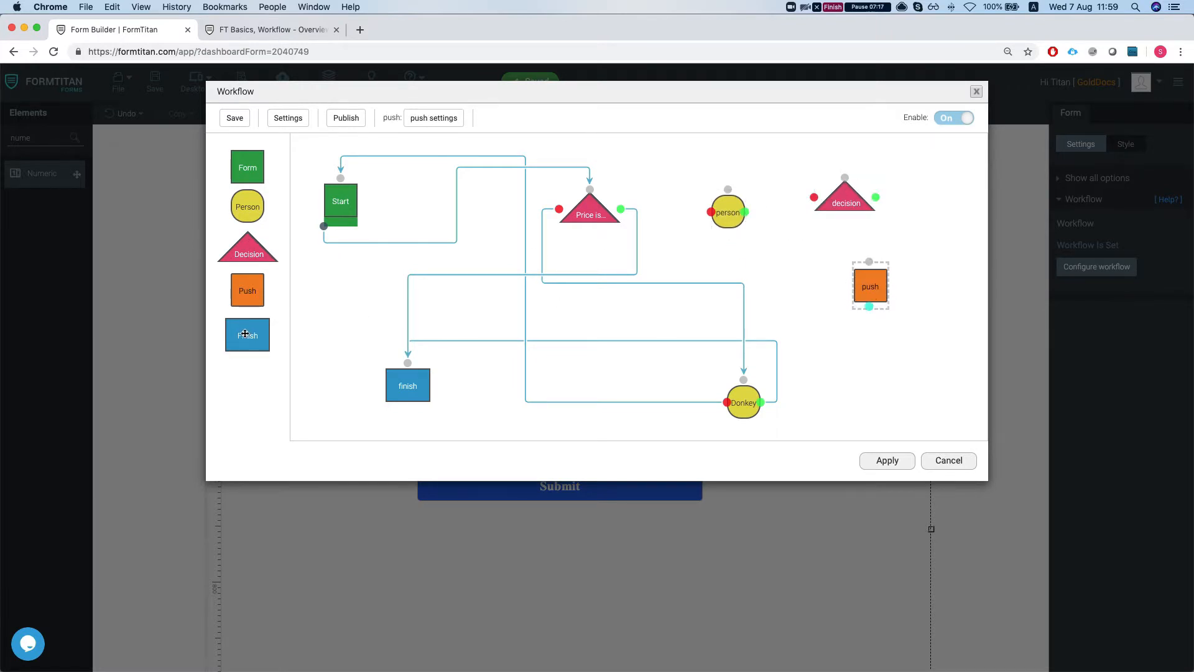
{"action": "left_click_drag", "start_coordinate": [248, 167], "coordinate": [870, 364]}
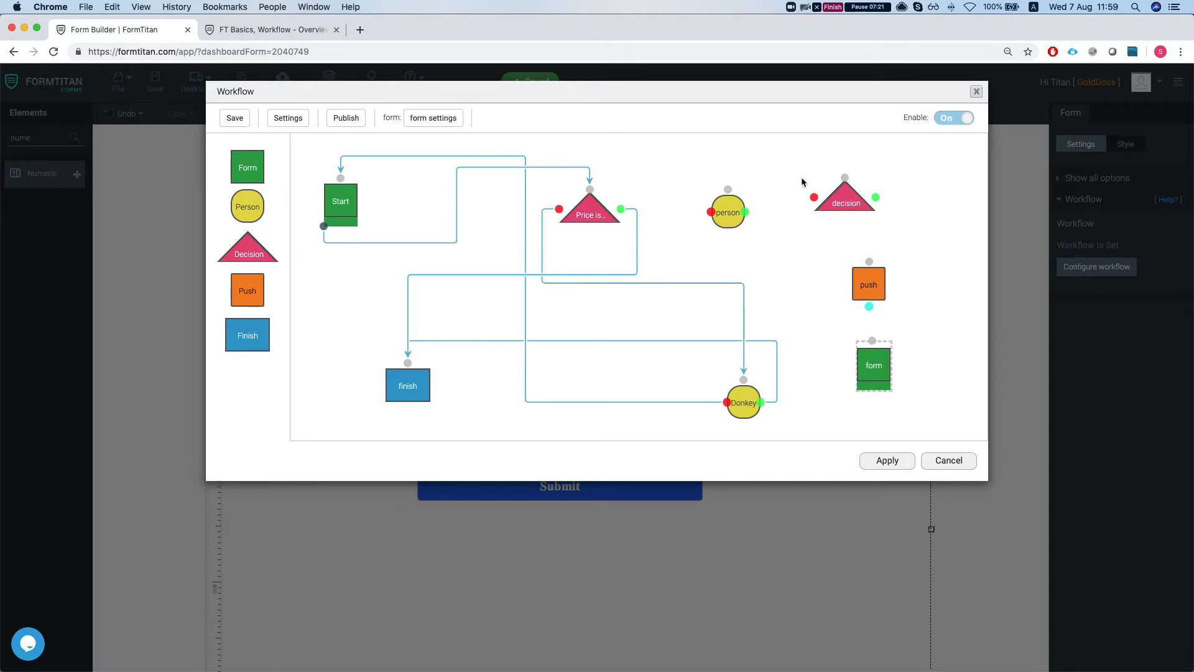